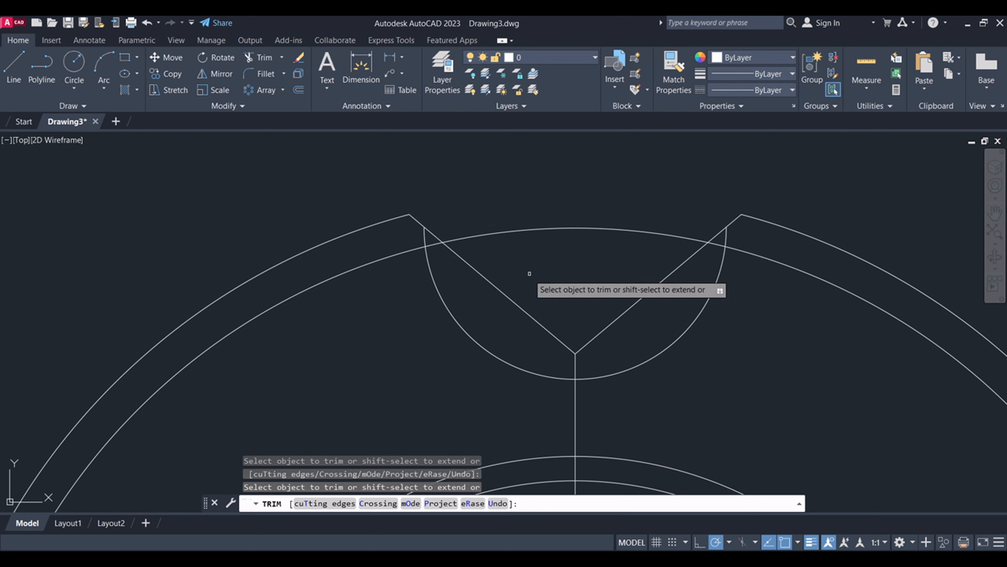
# Trim the two angled lines inside the top notch, keeping only the short edges between the arc's ends and the outer circle
pyautogui.click(435, 235)
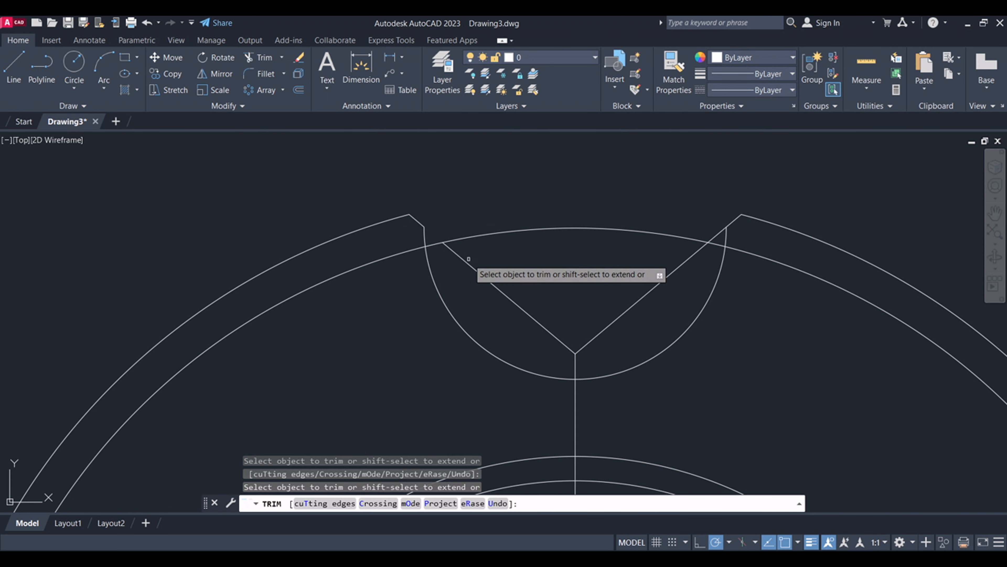
pyautogui.click(468, 259)
pyautogui.click(451, 266)
pyautogui.click(586, 310)
pyautogui.click(632, 337)
pyautogui.press('Return')
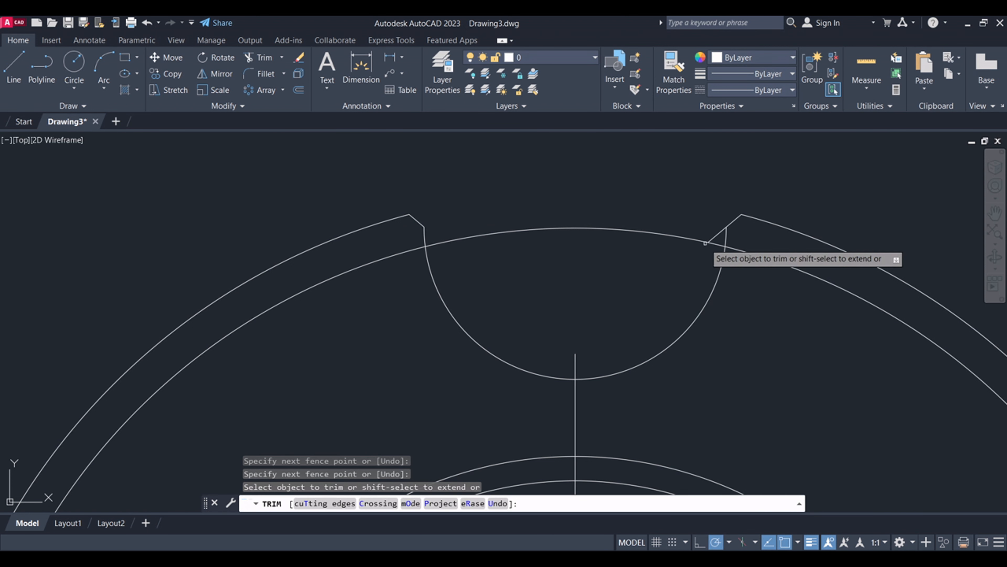
pyautogui.rightClick(614, 199)
pyautogui.click(614, 198)
pyautogui.scroll(-3, 598, 190)
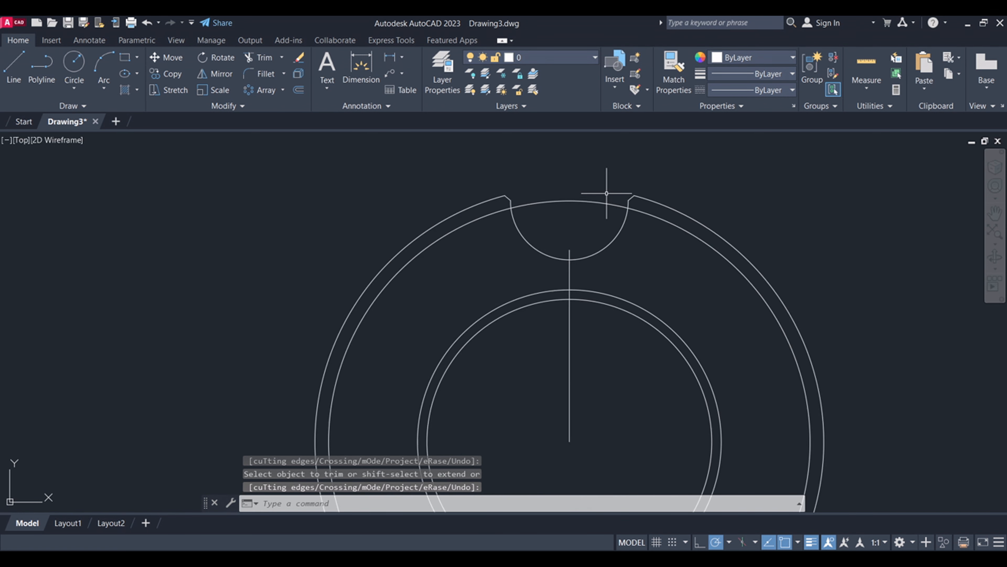
pyautogui.scroll(5, 633, 260)
pyautogui.moveTo(633, 260); pyautogui.dragTo(632, 261, button='middle')
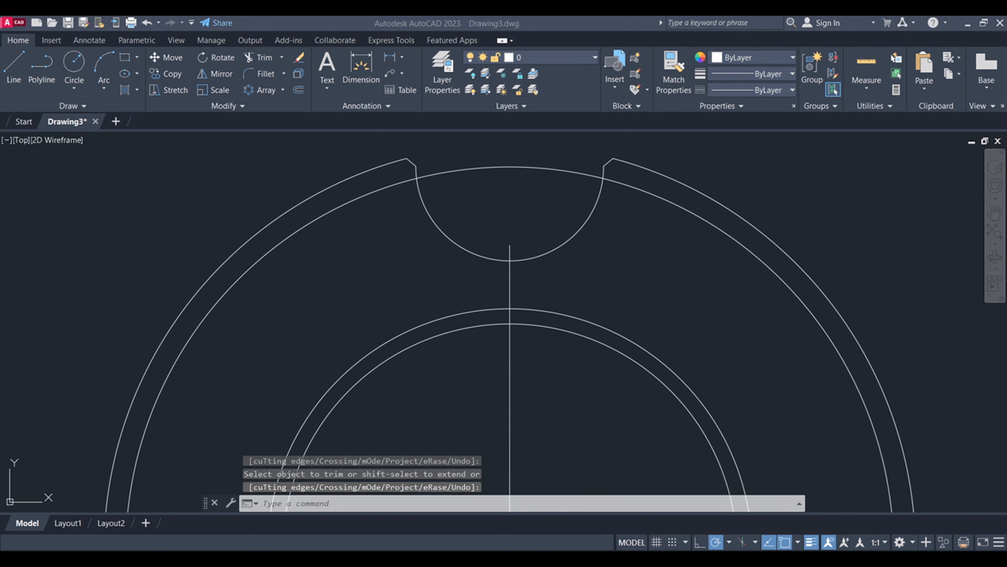
# Check the D2.pdf reference, and array the notch arc with its two short edges in a polar pattern of 10 items around the circles' center
pyautogui.hotkey('alt', 'Tab')
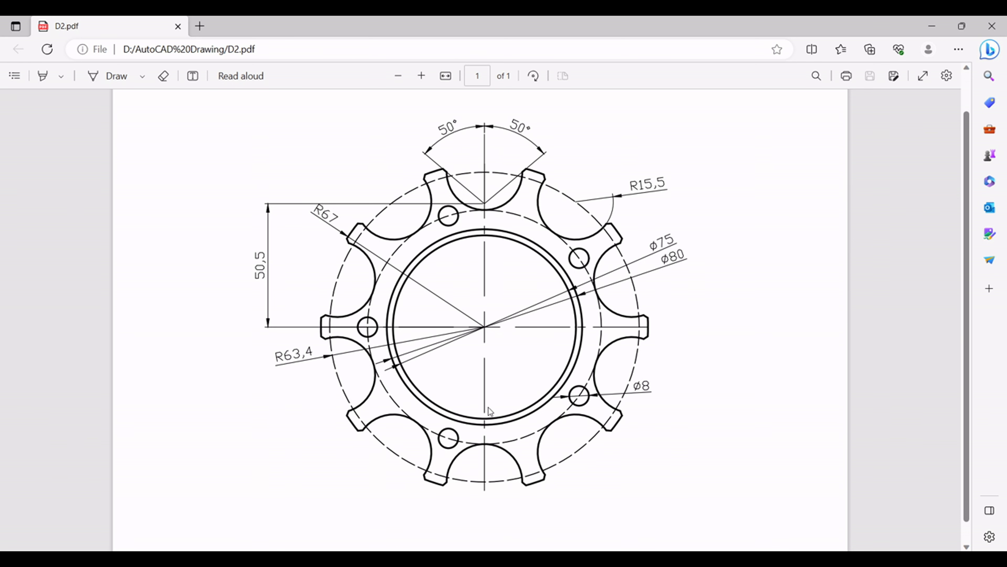
pyautogui.click(565, 559)
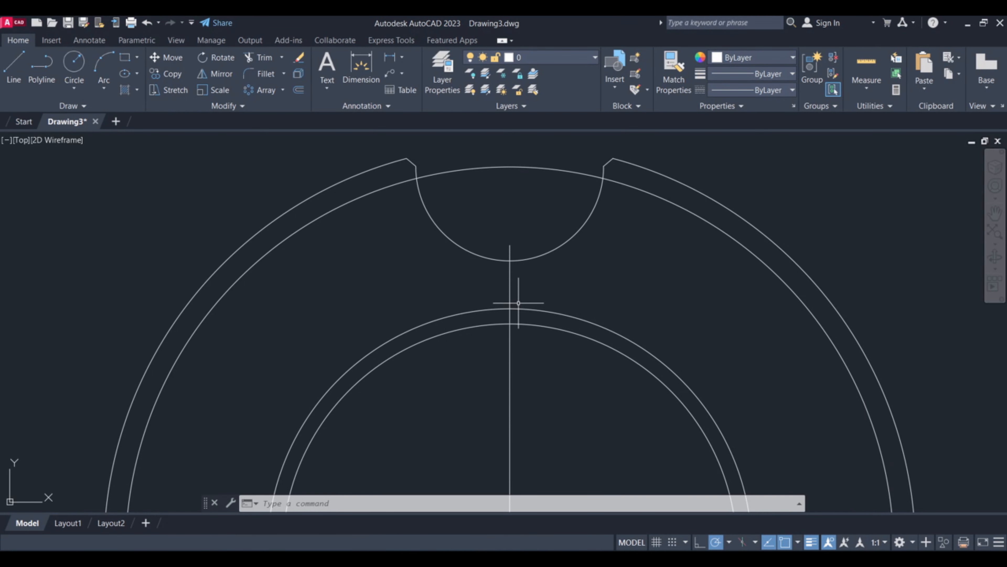
pyautogui.write('AR')
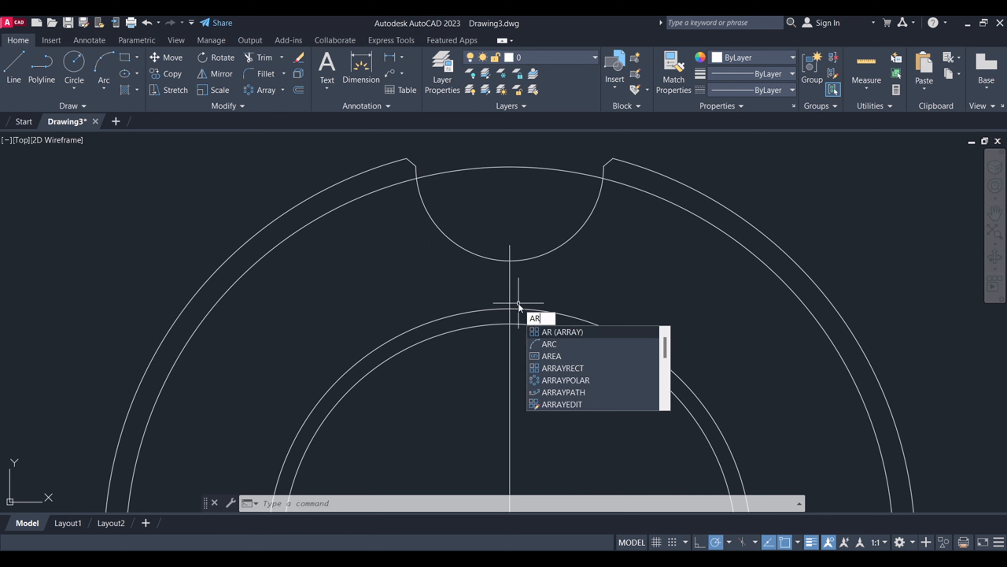
pyautogui.press('Return')
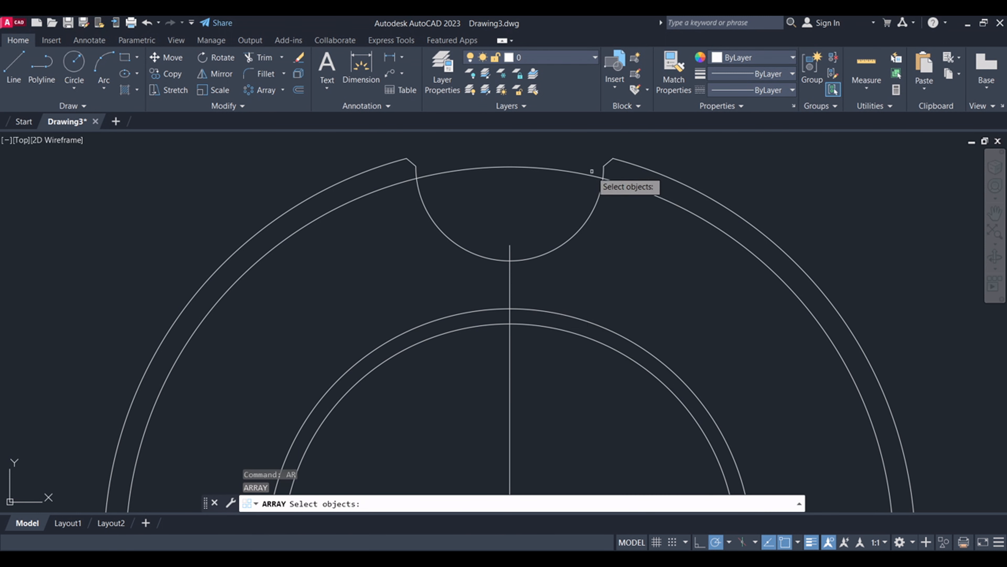
pyautogui.click(608, 170)
pyautogui.click(602, 164)
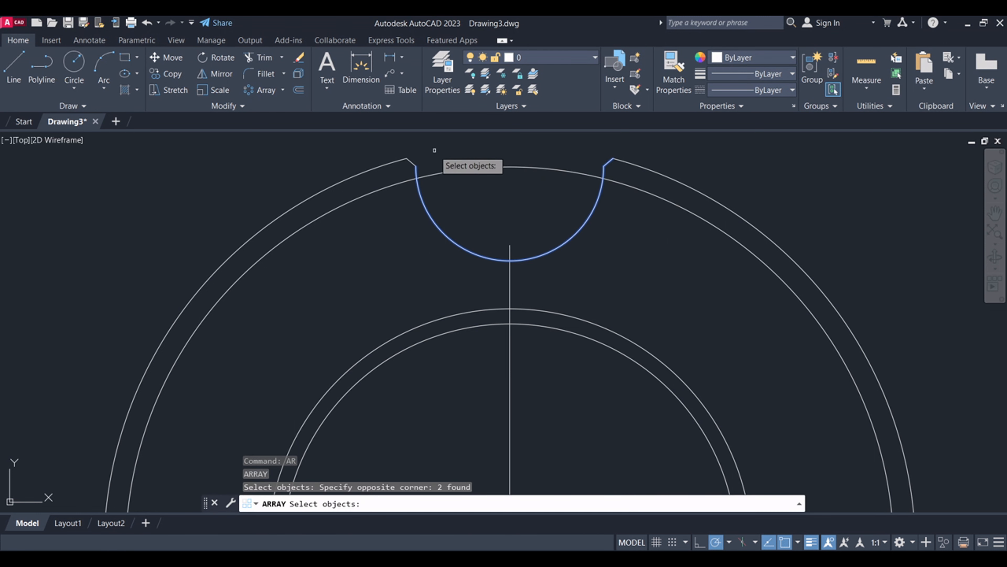
pyautogui.click(411, 162)
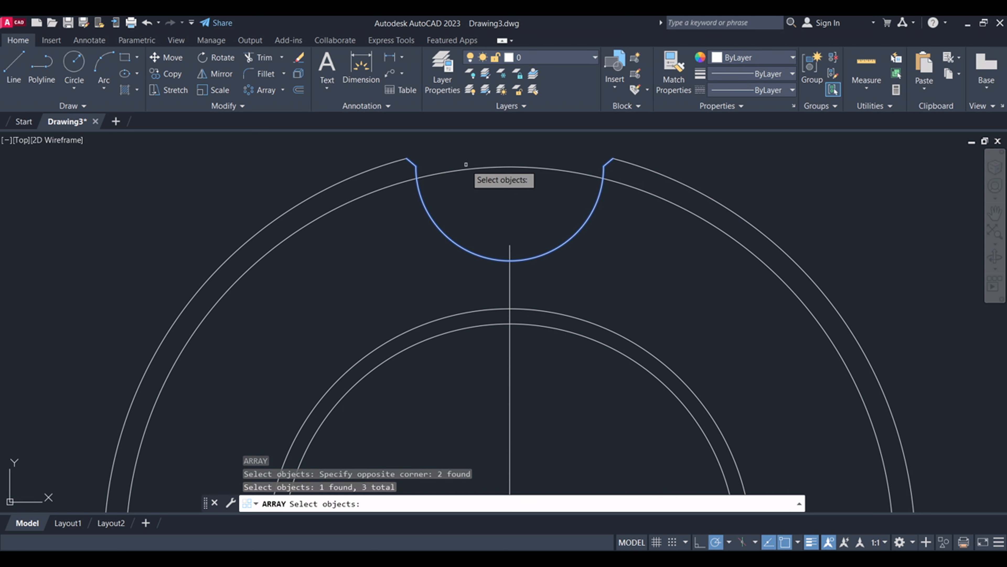
pyautogui.press('Return')
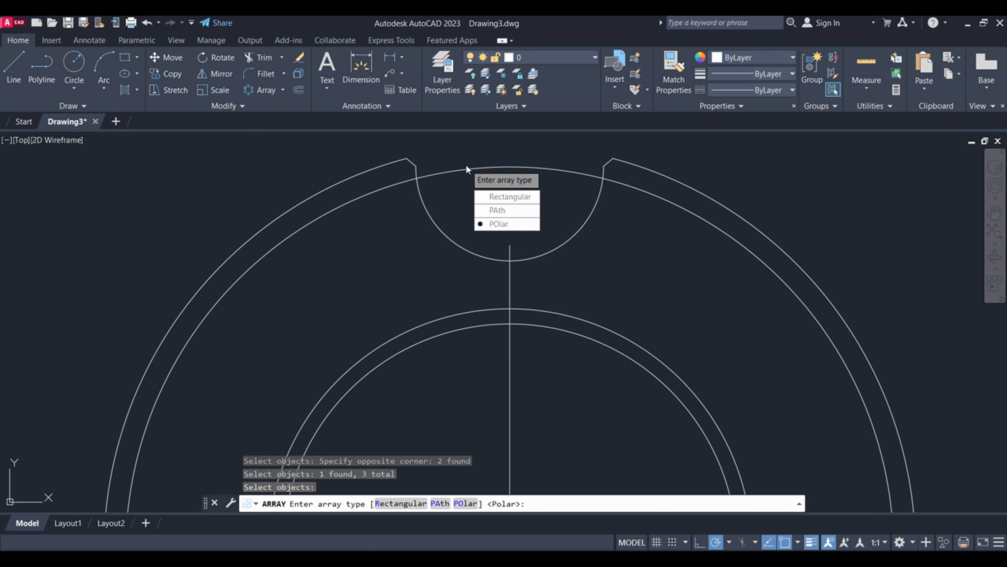
pyautogui.click(506, 224)
pyautogui.scroll(-4, 464, 143)
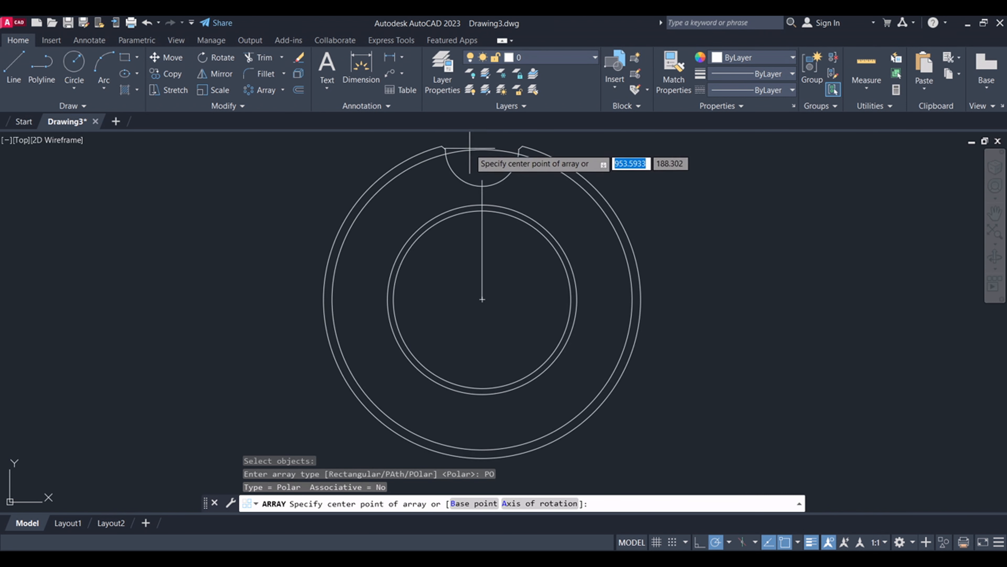
pyautogui.click(482, 299)
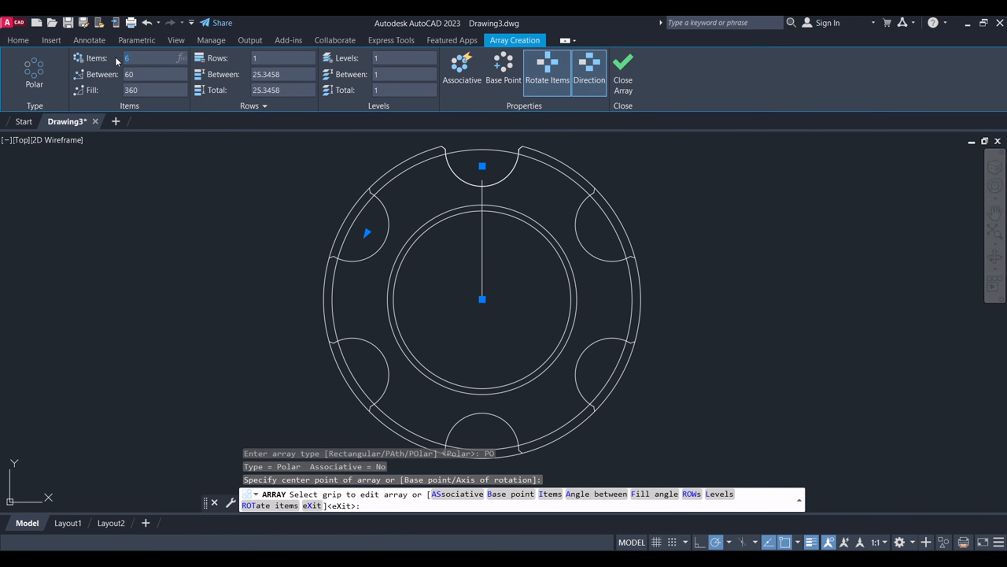
pyautogui.write('0')
pyautogui.press('Return')
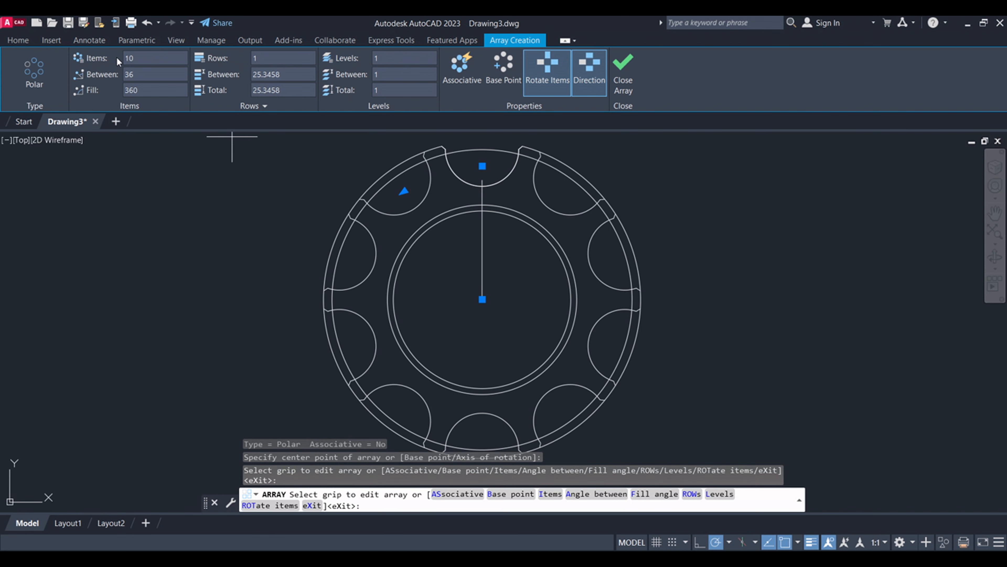
pyautogui.click(621, 75)
# Trim away the outermost circle's segments that span the arrayed notch openings around the whole wheel
pyautogui.scroll(4, 443, 133)
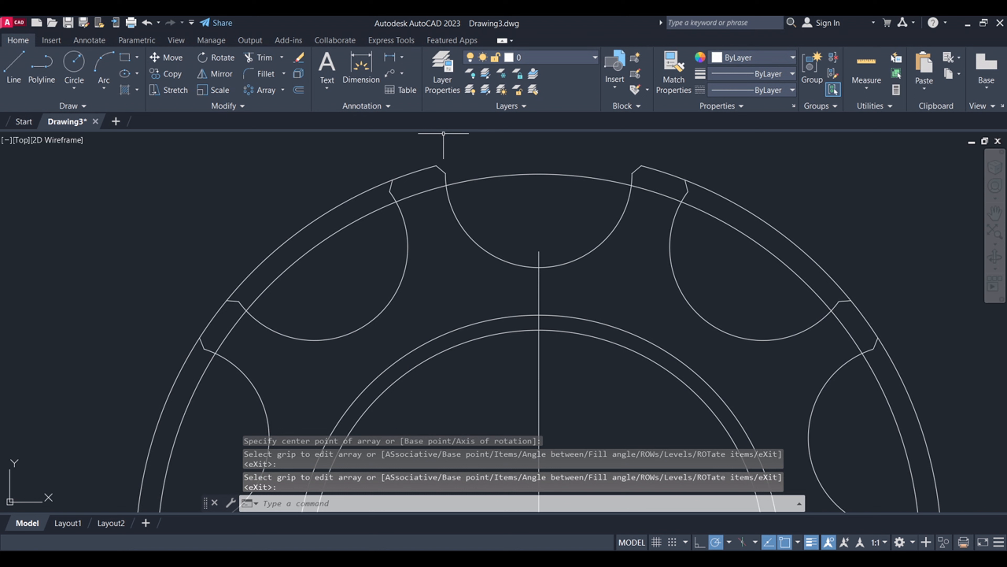
pyautogui.click(266, 60)
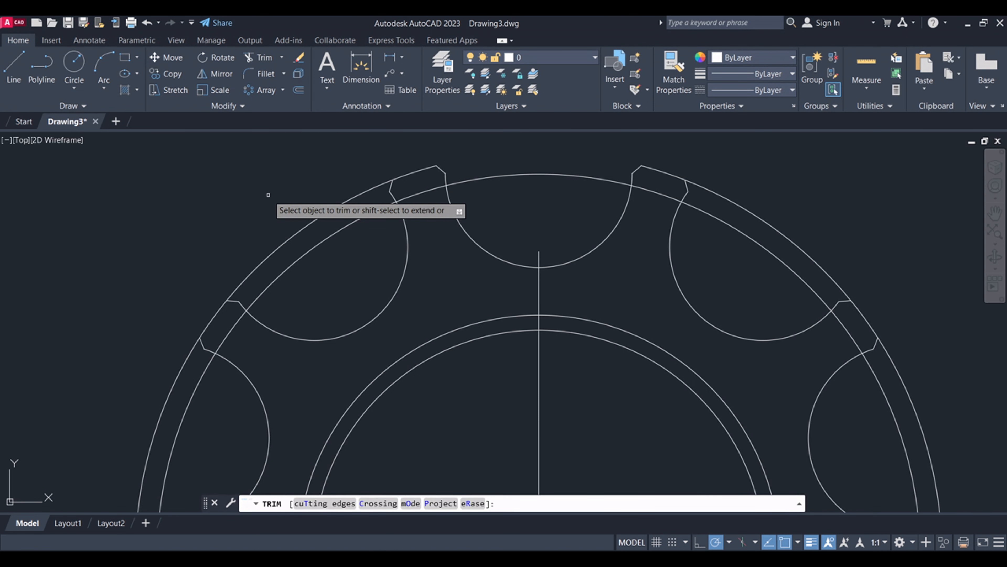
pyautogui.click(268, 195)
pyautogui.click(336, 209)
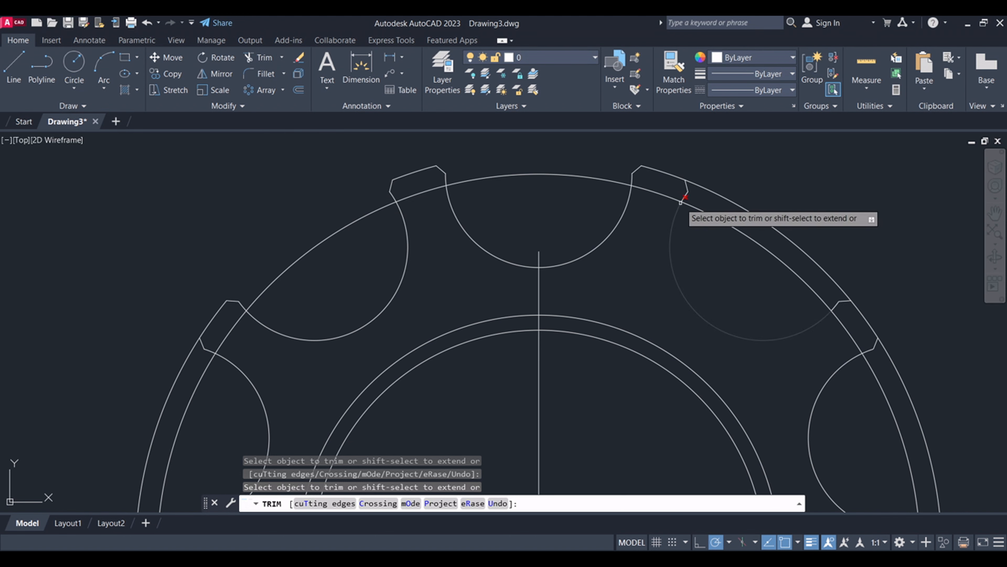
pyautogui.scroll(-2, 716, 184)
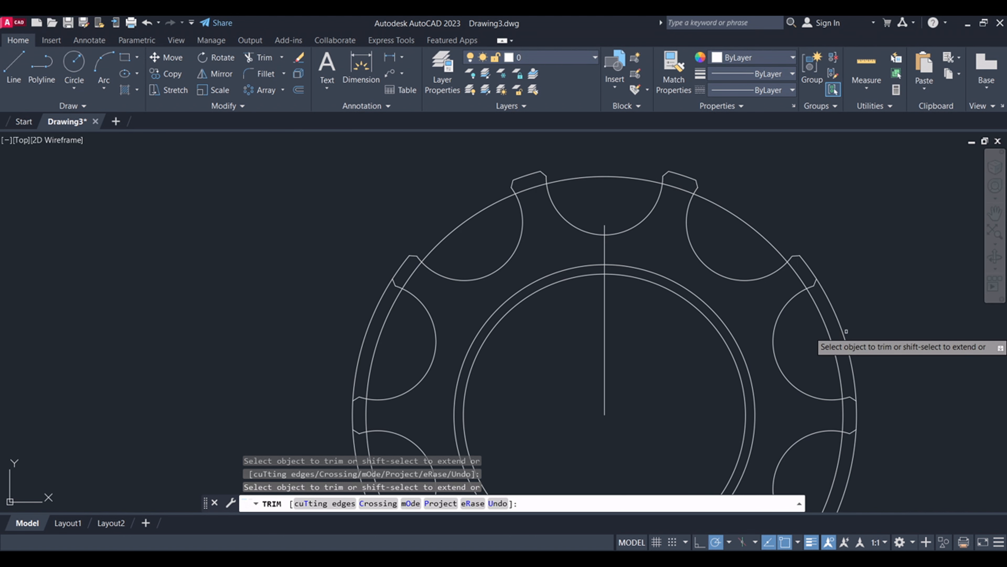
pyautogui.scroll(-4, 758, 231)
pyautogui.scroll(4, 799, 349)
pyautogui.click(775, 312)
pyautogui.click(561, 468)
pyautogui.click(303, 306)
pyautogui.scroll(-2, 397, 434)
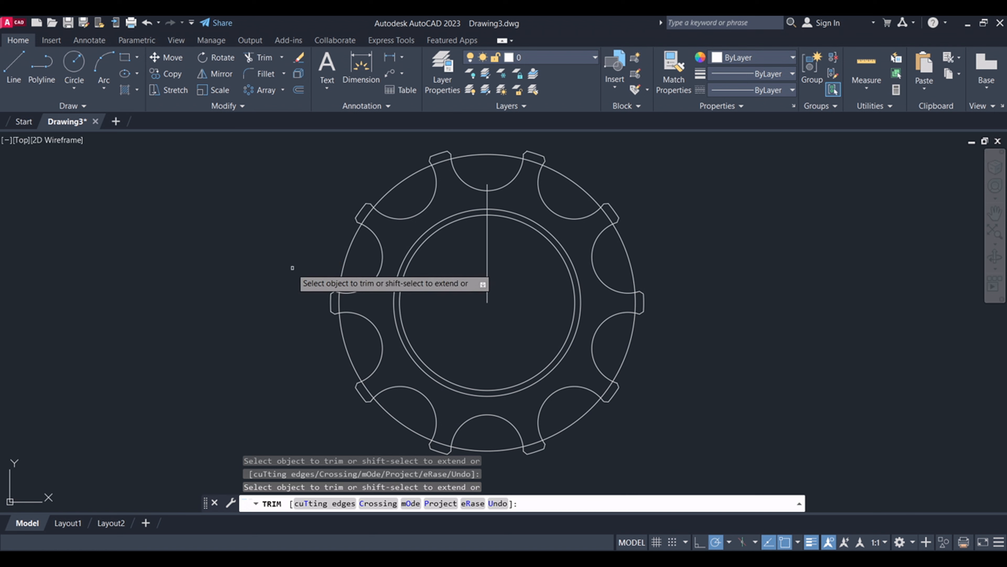
pyautogui.scroll(2, 379, 250)
pyautogui.scroll(-2, 502, 353)
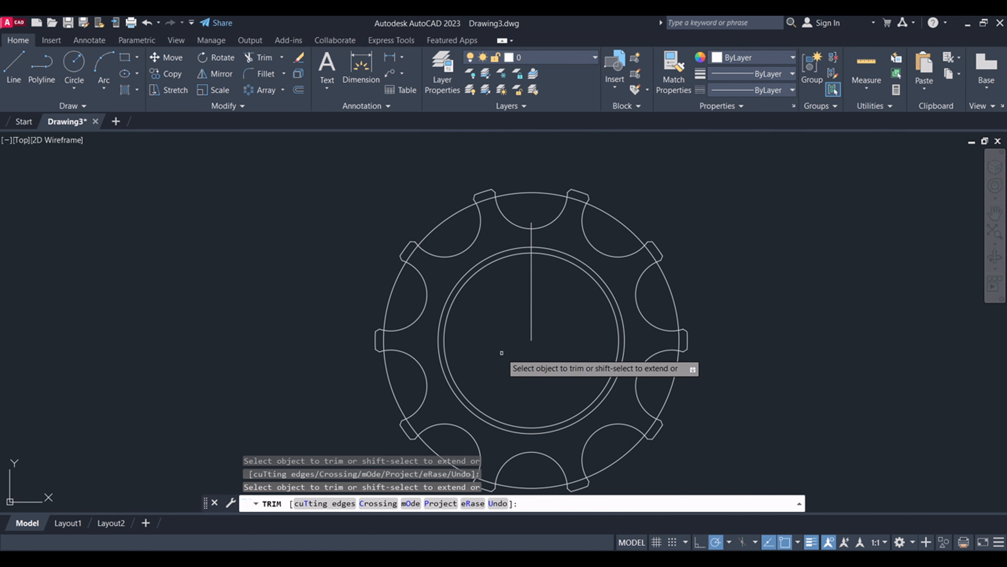
pyautogui.rightClick(671, 235)
pyautogui.click(686, 241)
# Draw a circle concentric with the wheel, passing through the lowest point of the top notch arc
pyautogui.scroll(2, 585, 317)
pyautogui.scroll(-2, 585, 318)
pyautogui.scroll(2, 526, 234)
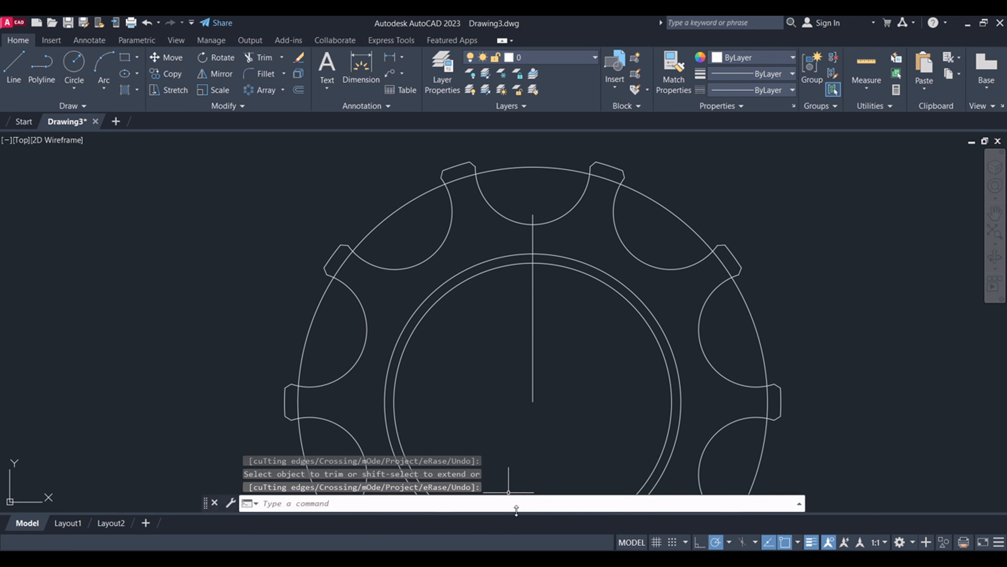
pyautogui.hotkey('alt', 'Tab')
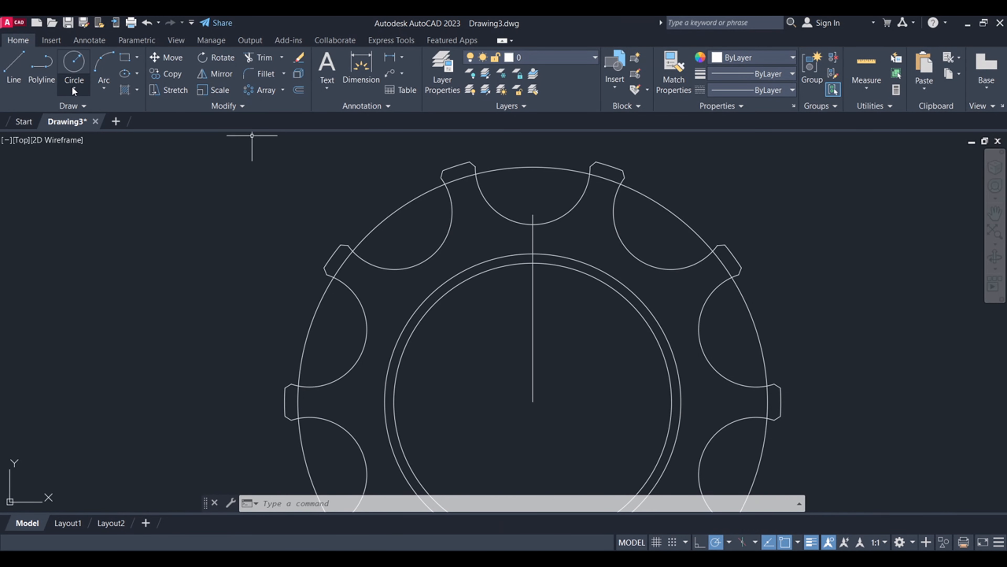
pyautogui.click(74, 89)
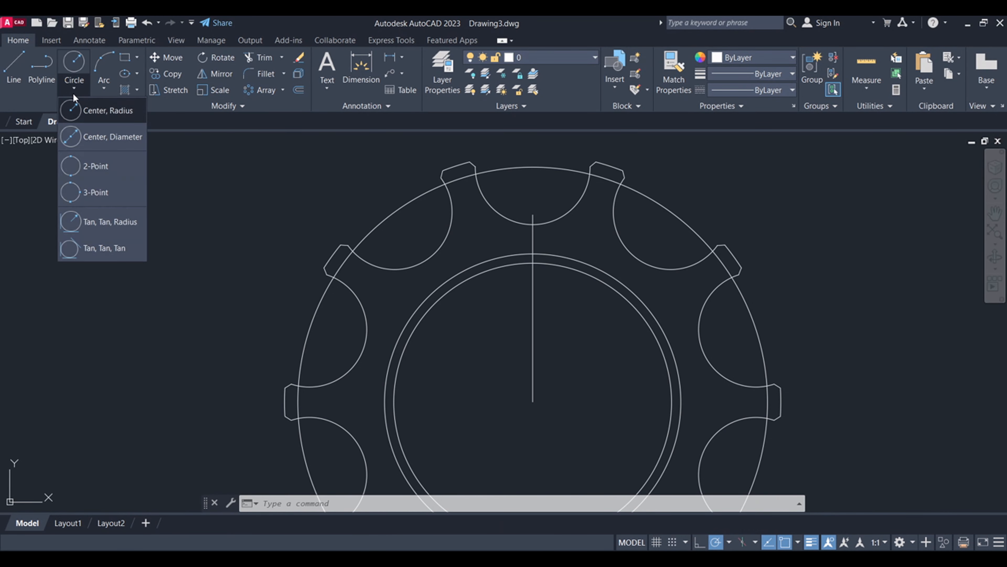
pyautogui.click(89, 116)
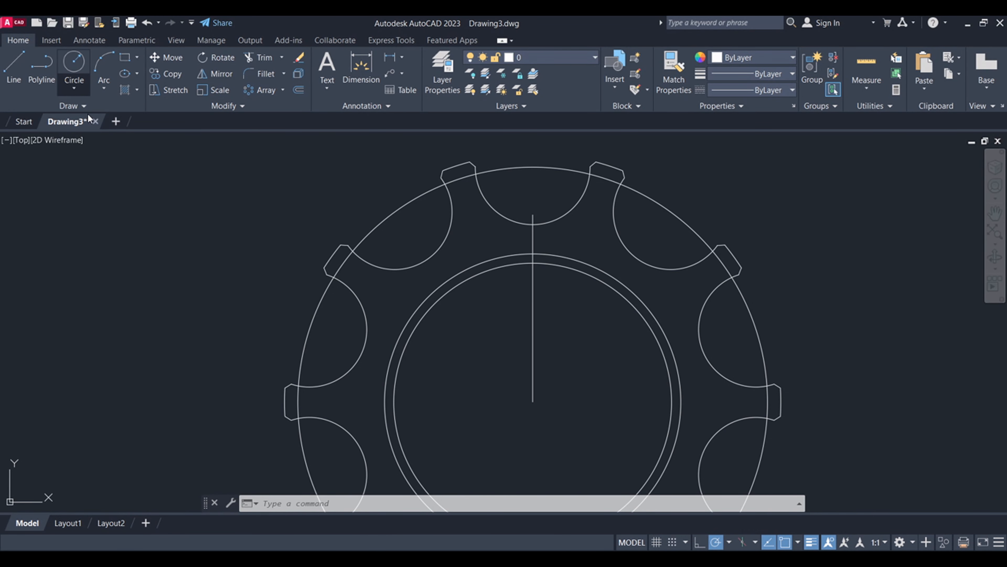
pyautogui.click(533, 401)
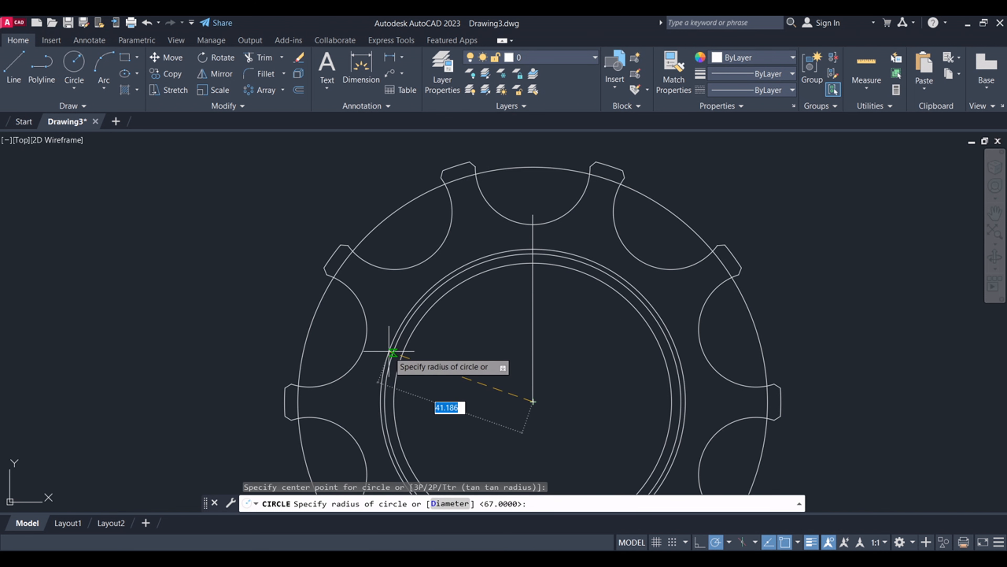
pyautogui.click(533, 224)
pyautogui.scroll(-2, 527, 170)
pyautogui.scroll(3, 446, 300)
pyautogui.scroll(-2, 427, 338)
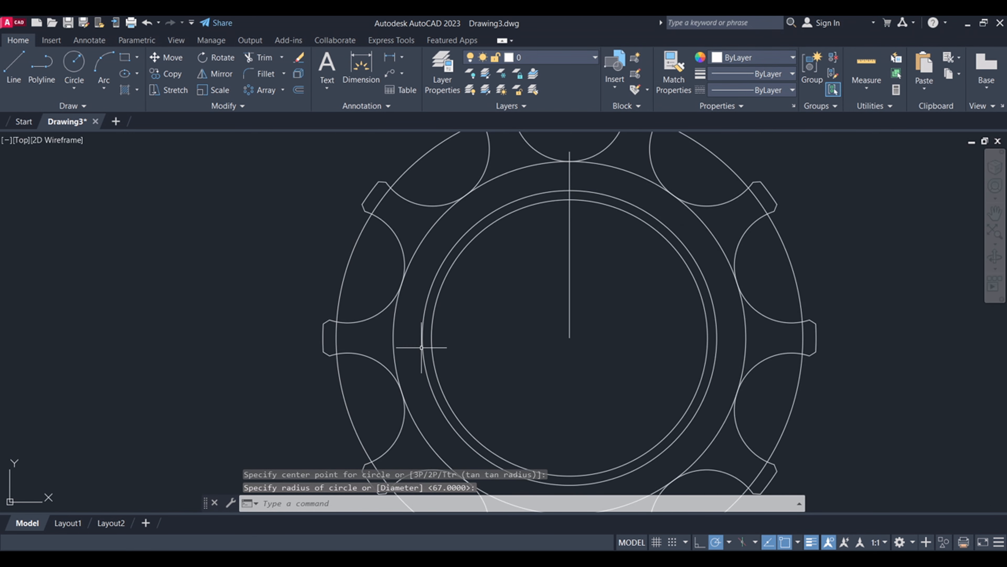
# Check the hole size in the reference PDF and draw an 8 mm diameter circle centered on the new circle's left quadrant
pyautogui.click(527, 557)
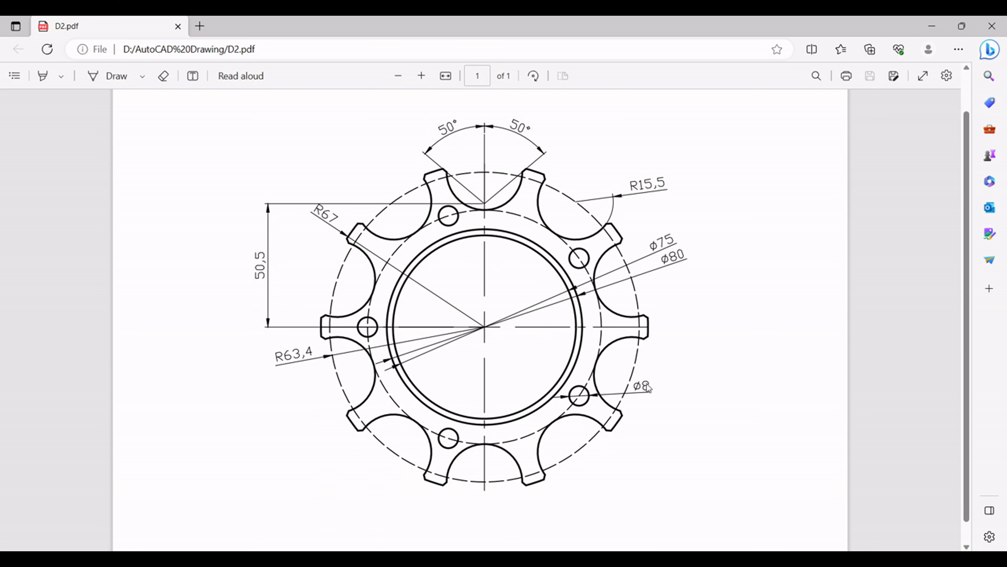
pyautogui.click(528, 557)
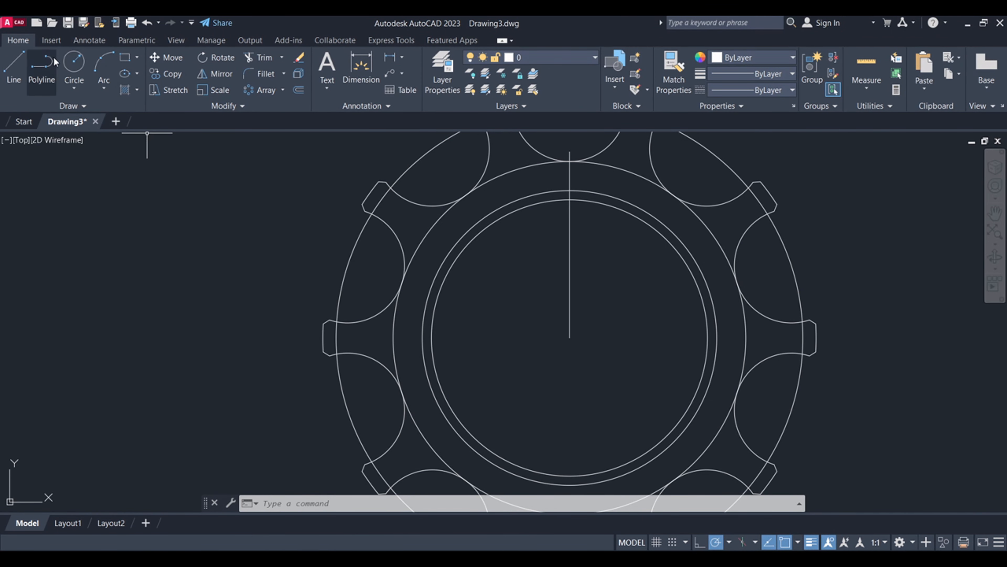
pyautogui.click(77, 91)
pyautogui.click(94, 135)
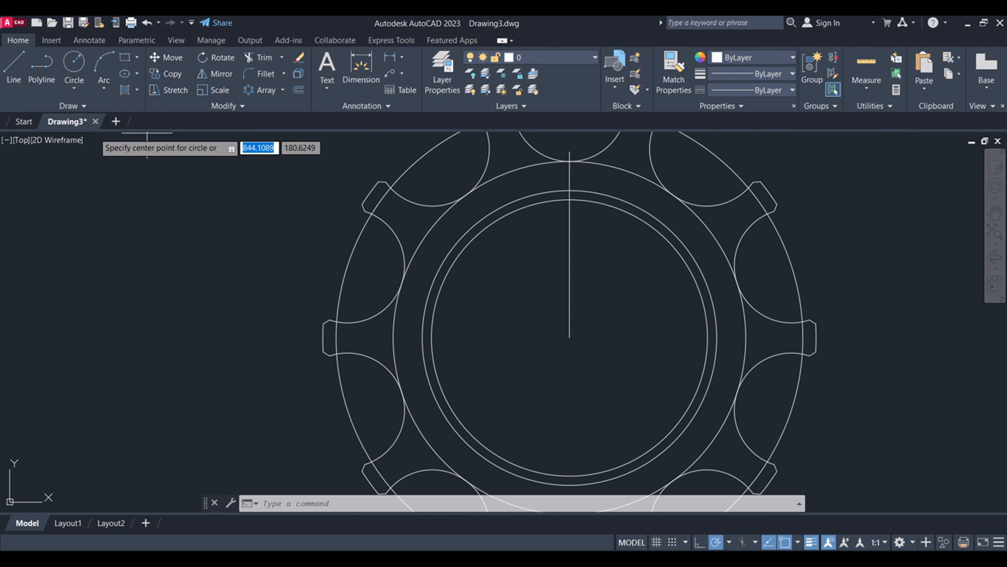
pyautogui.click(393, 338)
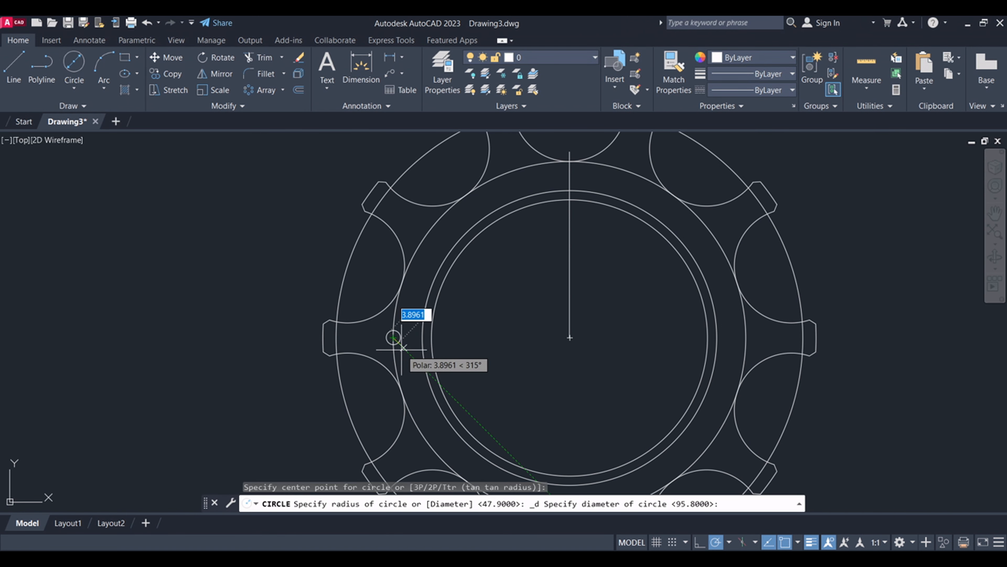
pyautogui.write('8')
pyautogui.press('Return')
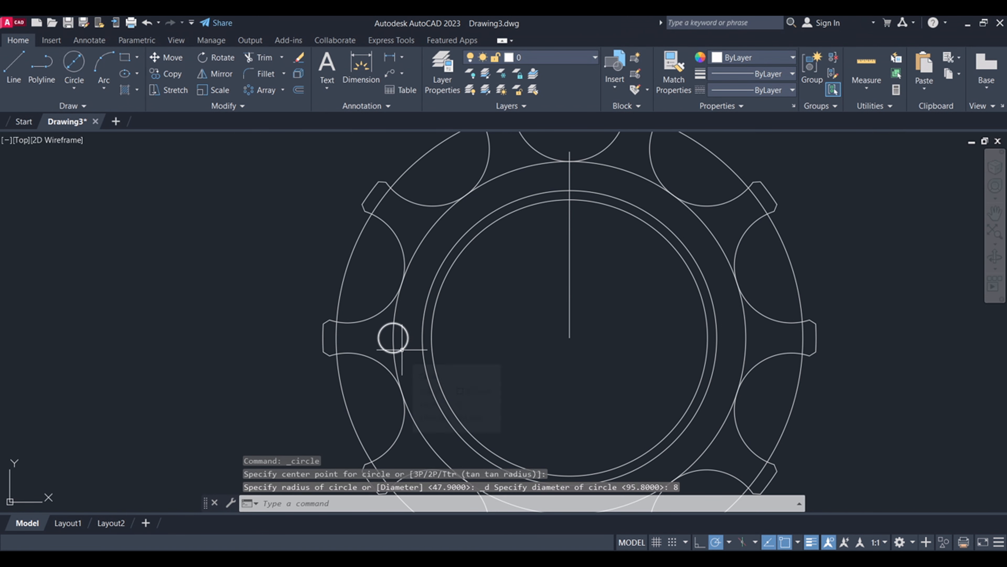
# Array the 8 mm hole circle in a polar pattern of 5 items around the wheel's center
pyautogui.click(402, 323)
pyautogui.scroll(-4, 439, 282)
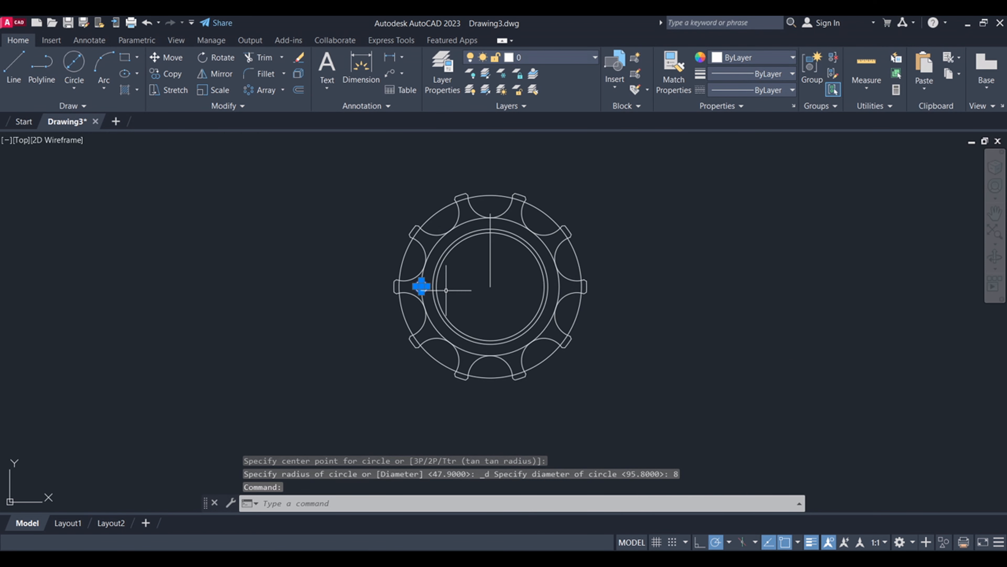
pyautogui.scroll(2, 443, 286)
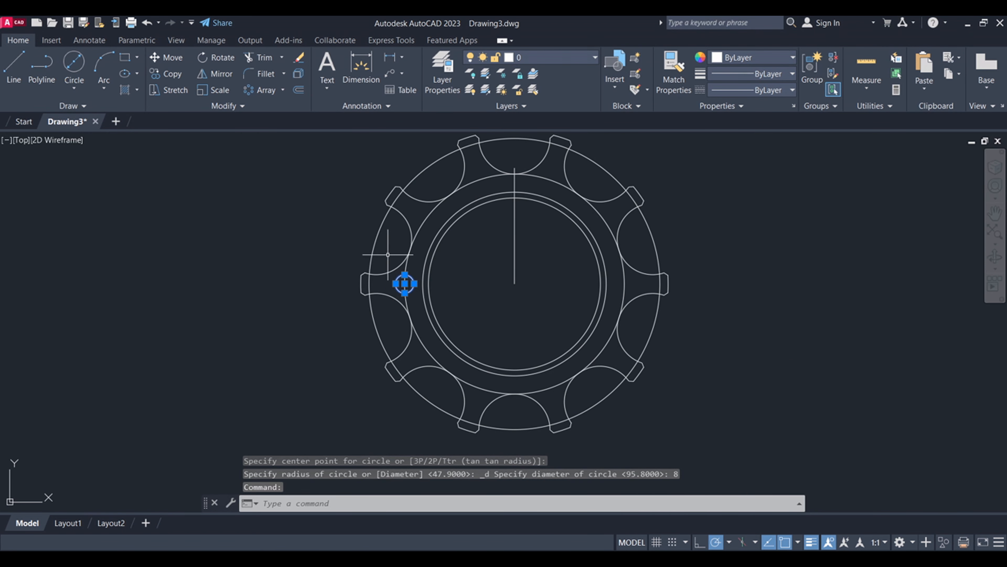
pyautogui.click(267, 91)
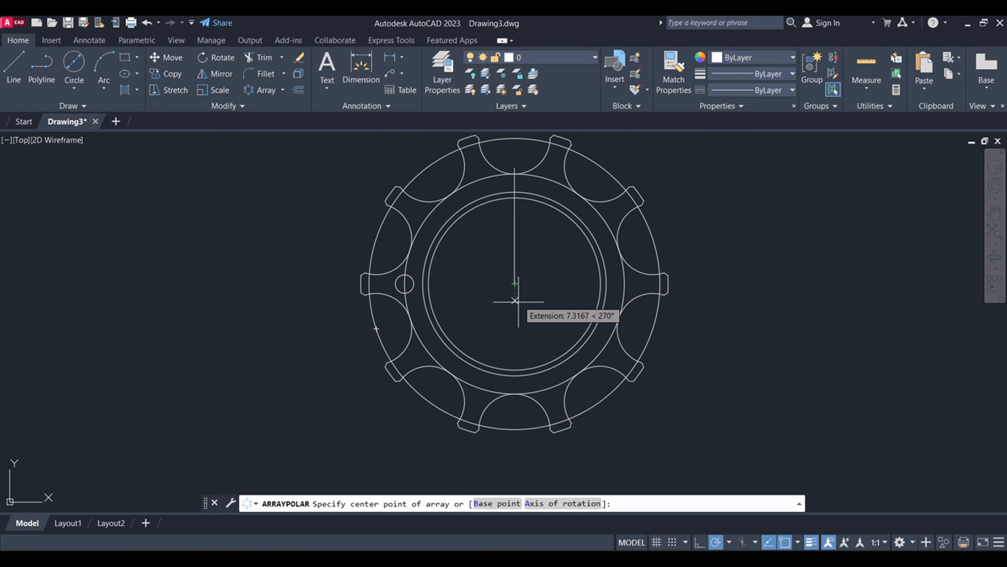
pyautogui.click(515, 284)
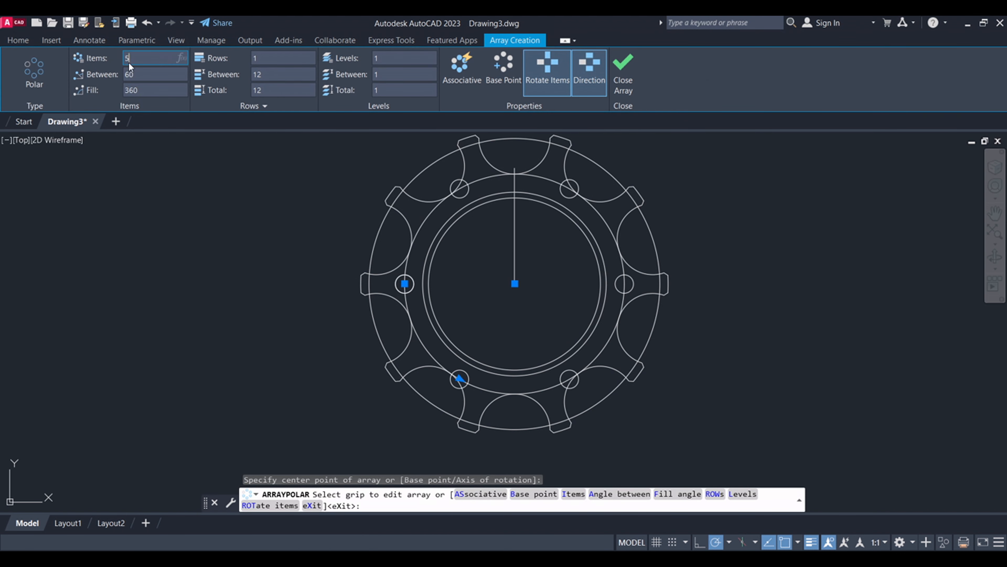
pyautogui.write('5')
pyautogui.press('Return')
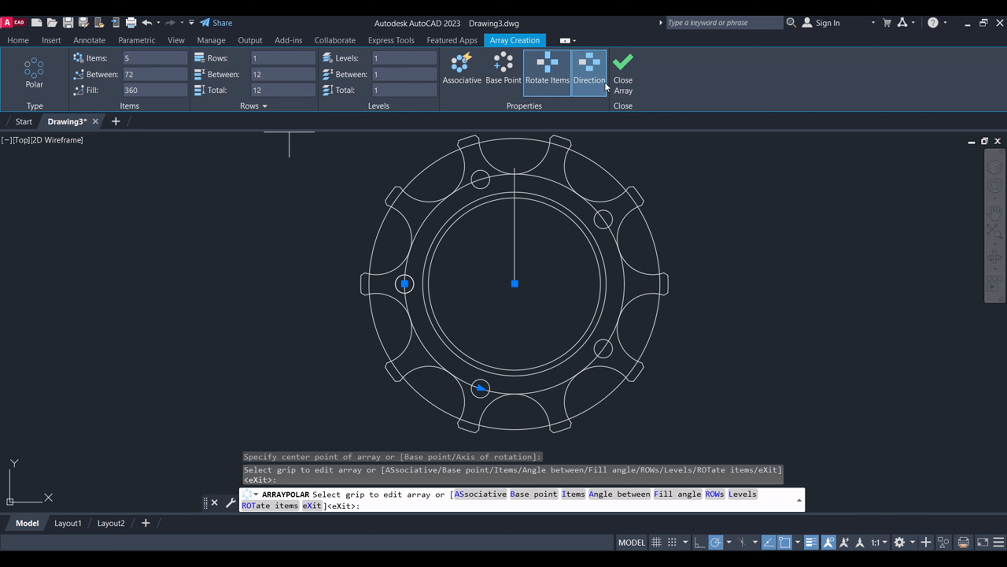
pyautogui.click(626, 74)
# Assign the ACAD_ISO02W100 dashed linetype to the outermost full circle and the circle running through the hole centers
pyautogui.scroll(2, 527, 155)
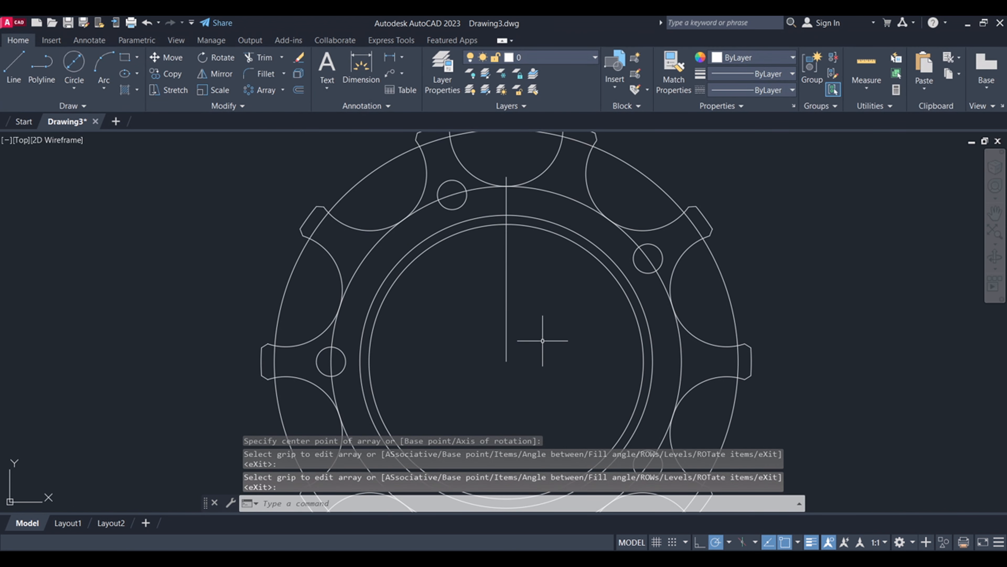
pyautogui.scroll(-4, 543, 341)
pyautogui.scroll(2, 515, 281)
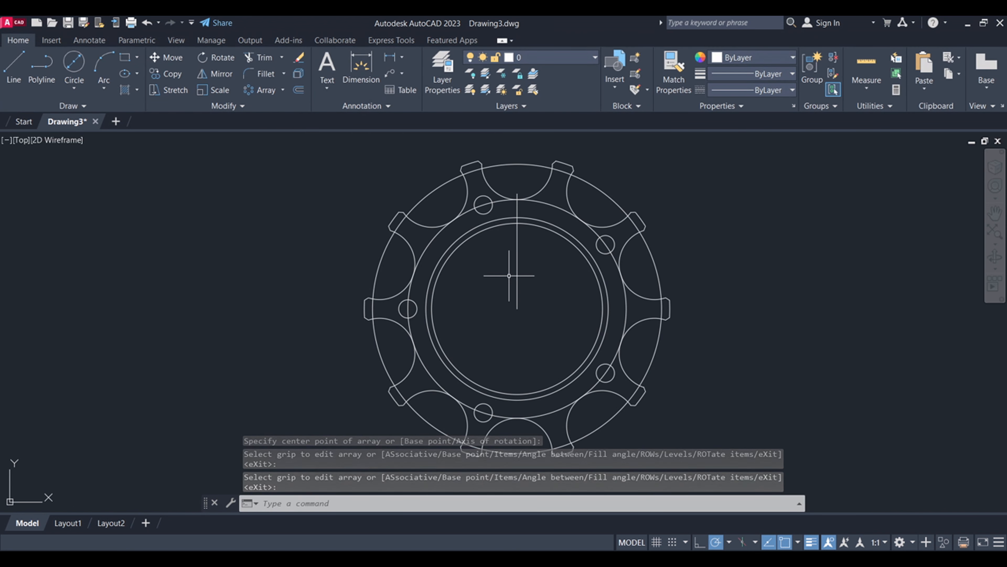
pyautogui.click(440, 183)
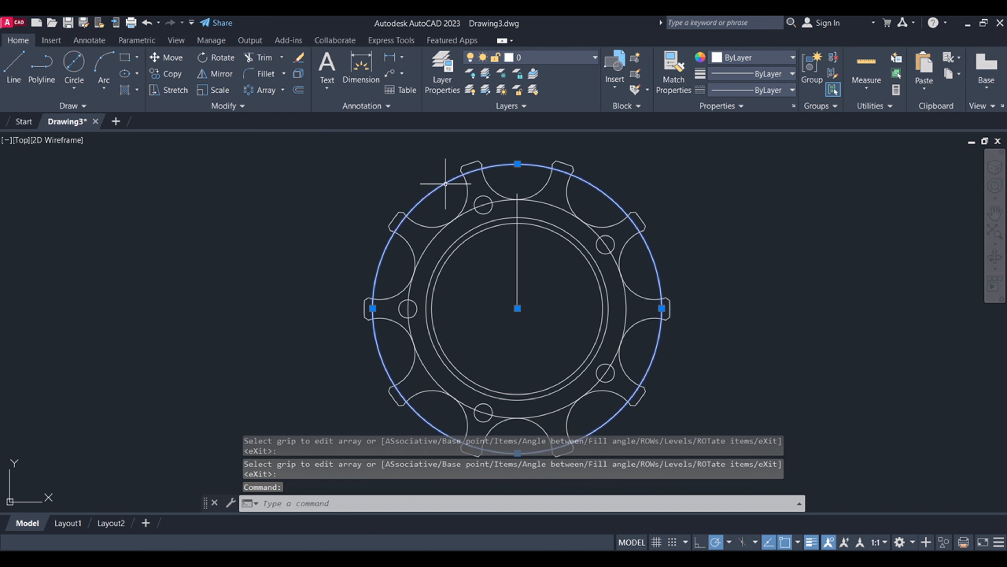
pyautogui.click(464, 213)
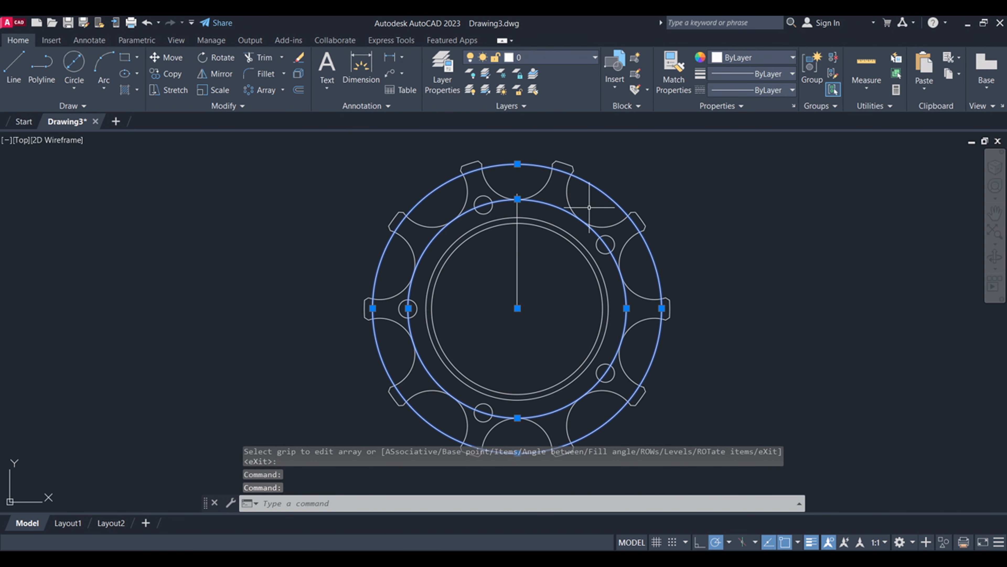
pyautogui.click(737, 91)
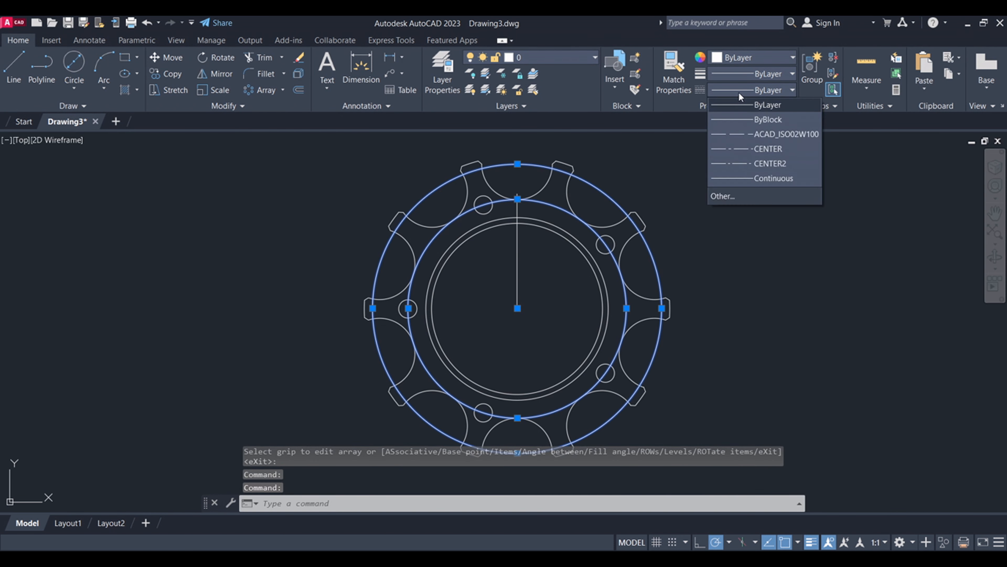
pyautogui.click(746, 134)
pyautogui.press('Escape')
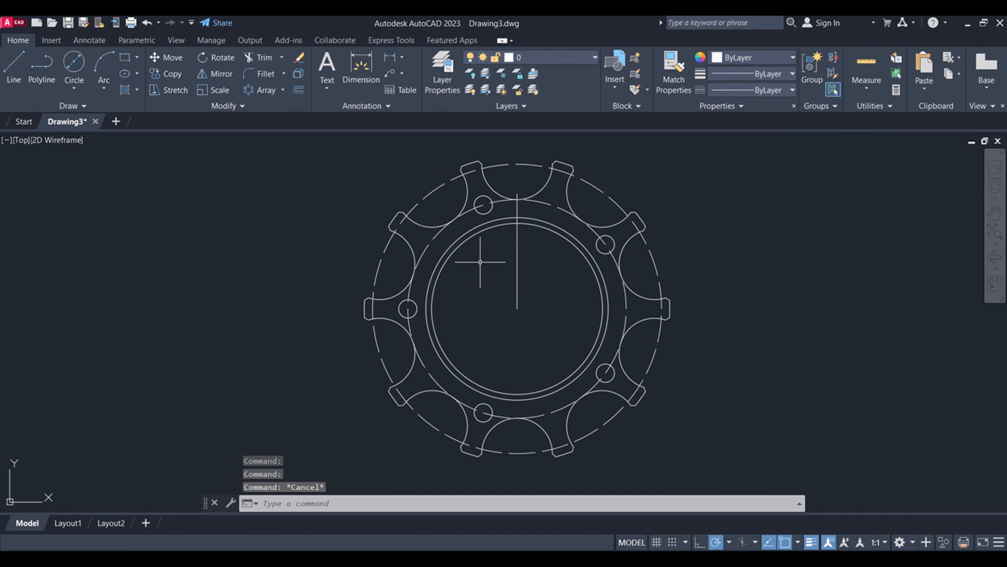
# Set the lineweight of the two dashed circles to 0.40 mm
pyautogui.scroll(2, 480, 262)
pyautogui.scroll(-2, 480, 262)
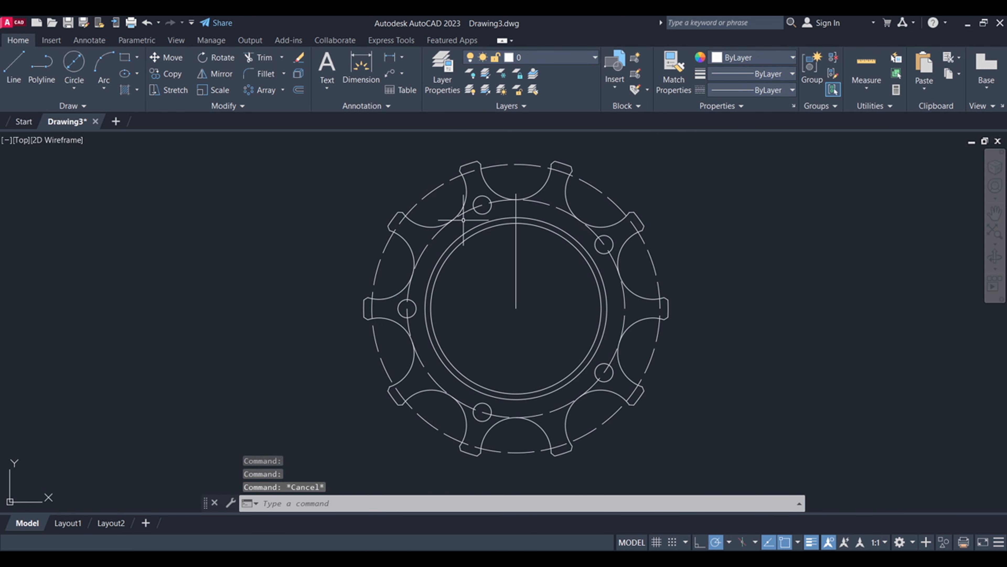
pyautogui.scroll(2, 413, 349)
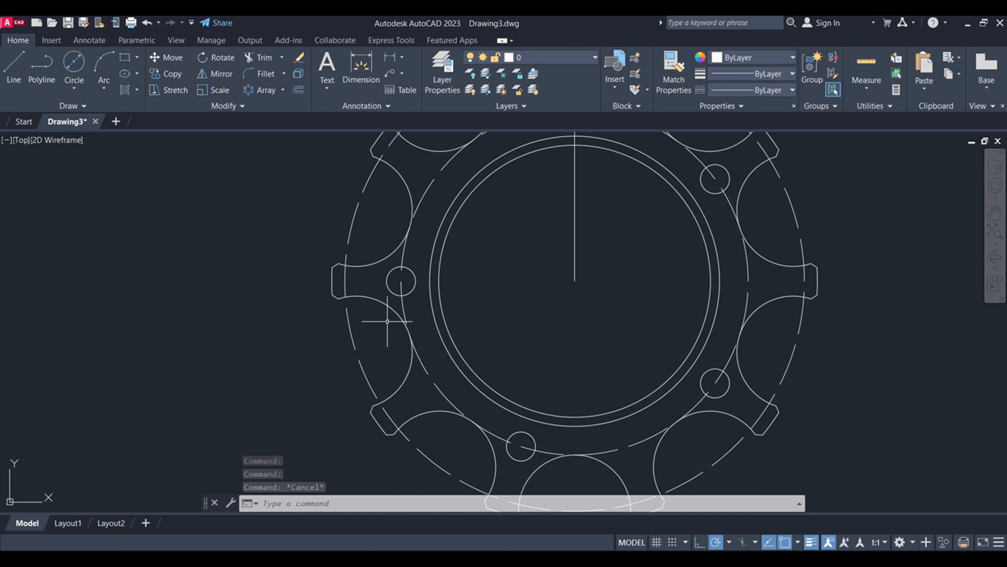
pyautogui.scroll(-2, 394, 316)
pyautogui.scroll(1, 472, 293)
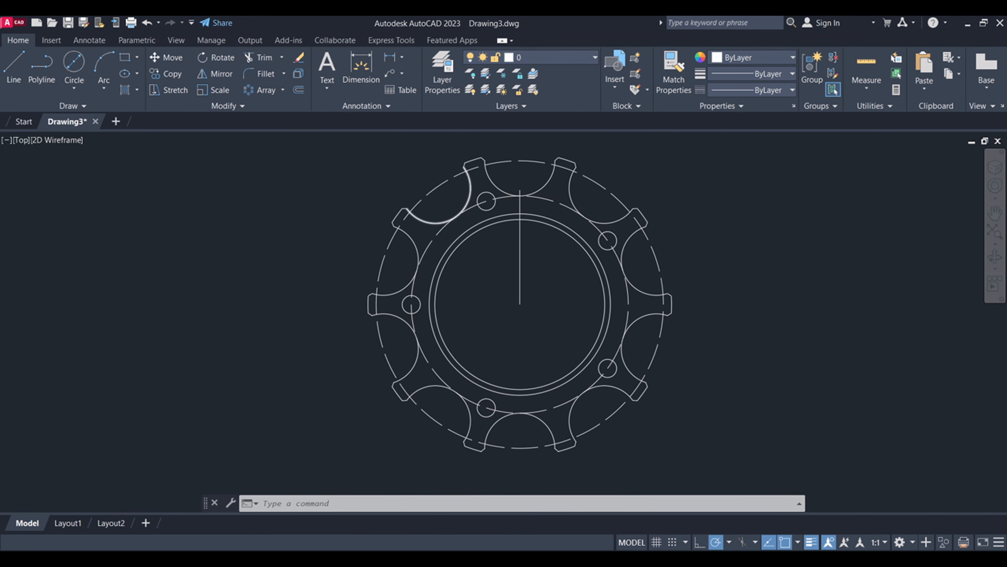
pyautogui.scroll(2, 471, 190)
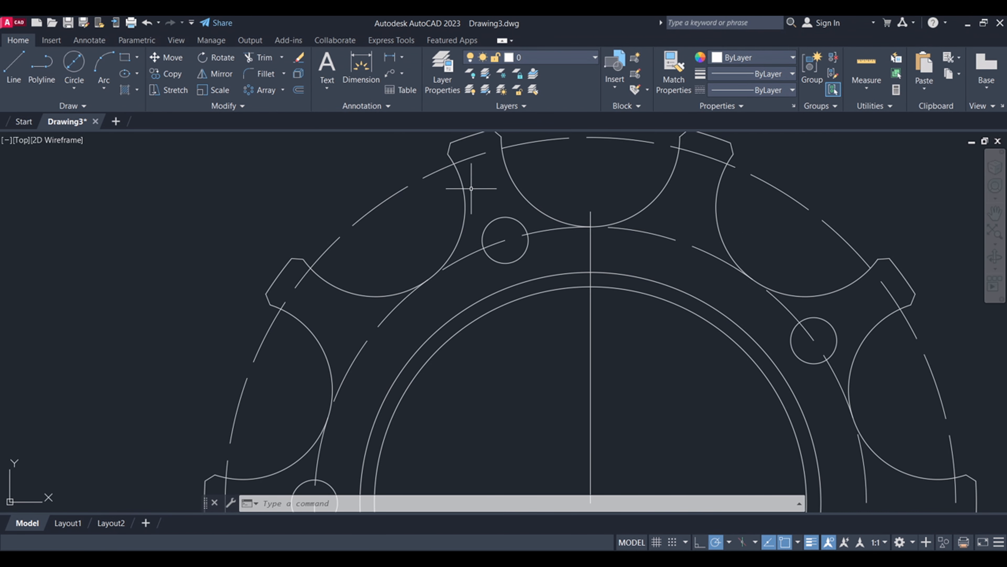
pyautogui.click(406, 190)
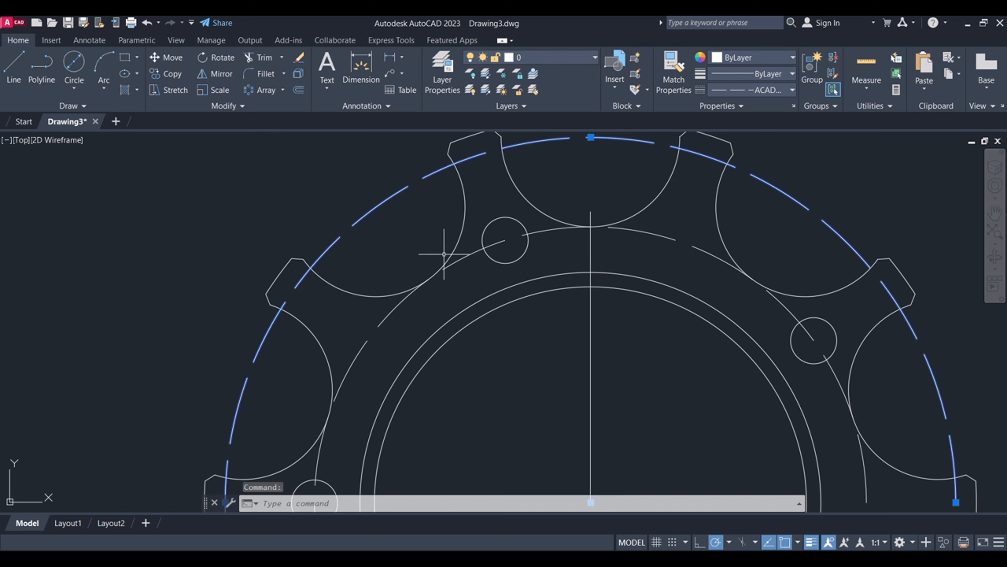
pyautogui.click(457, 259)
pyautogui.click(743, 76)
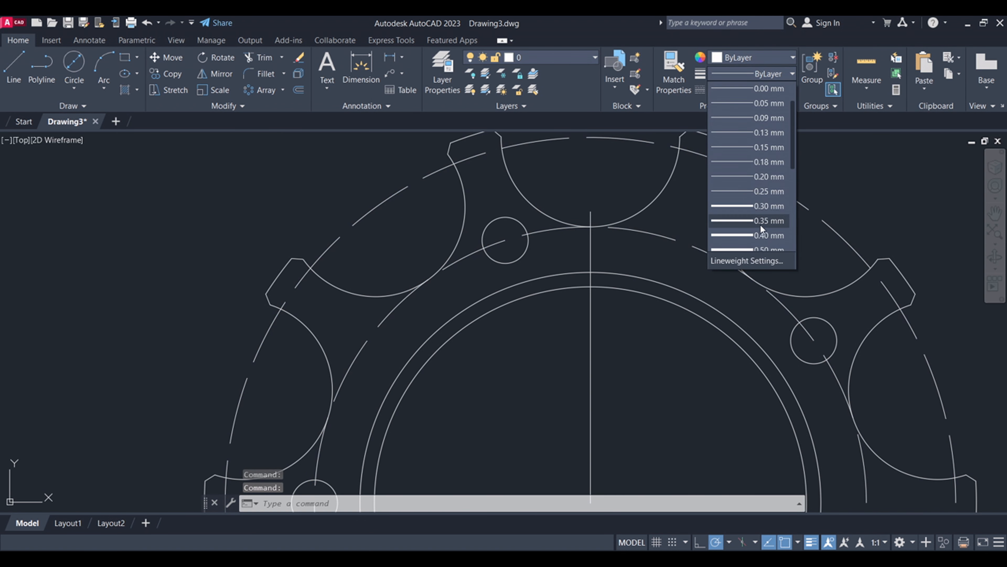
pyautogui.click(765, 235)
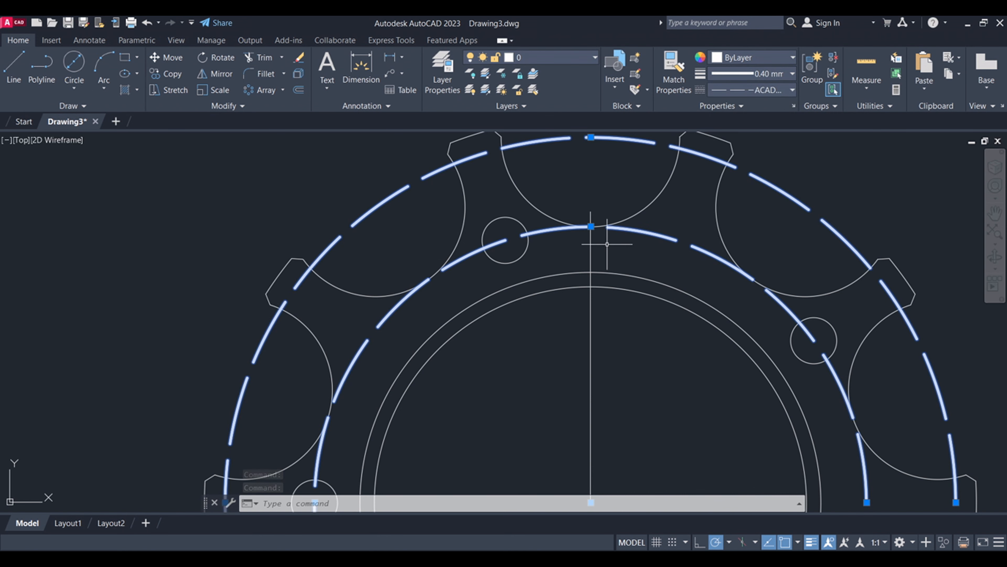
pyautogui.press('Escape')
pyautogui.scroll(-5, 595, 250)
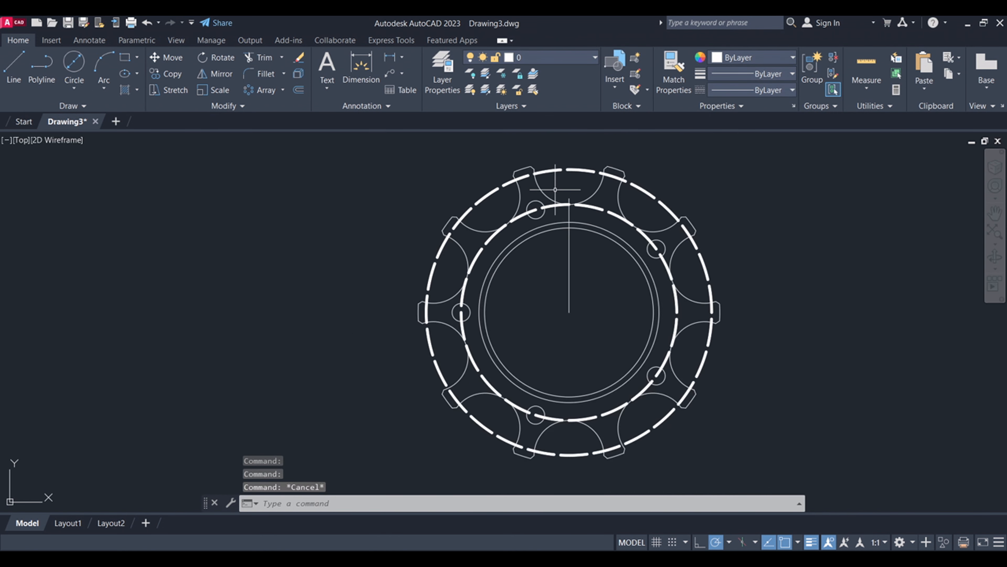
# Add a center mark to the outer dashed circle of the wheel
pyautogui.click(581, 282)
pyautogui.click(591, 277)
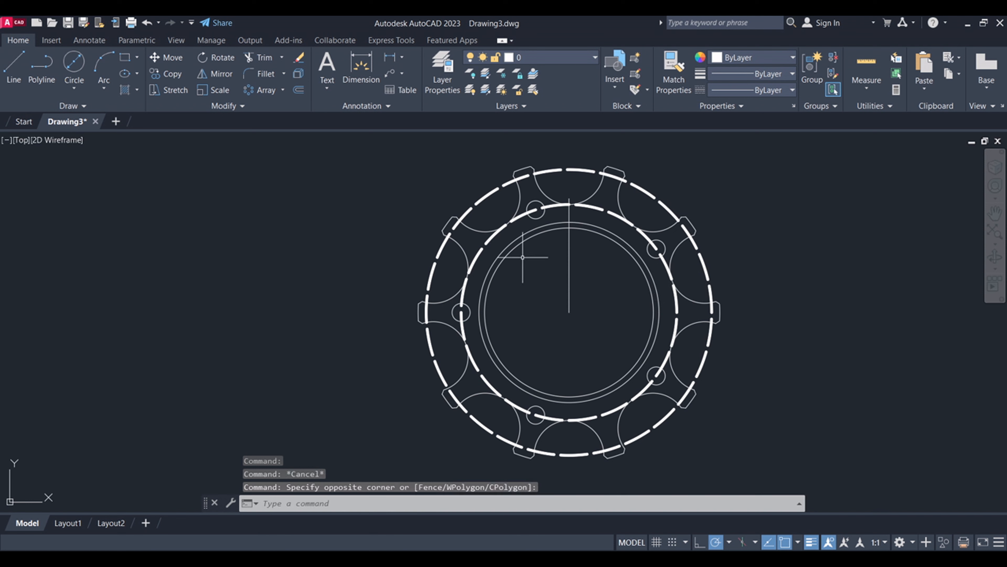
pyautogui.click(80, 42)
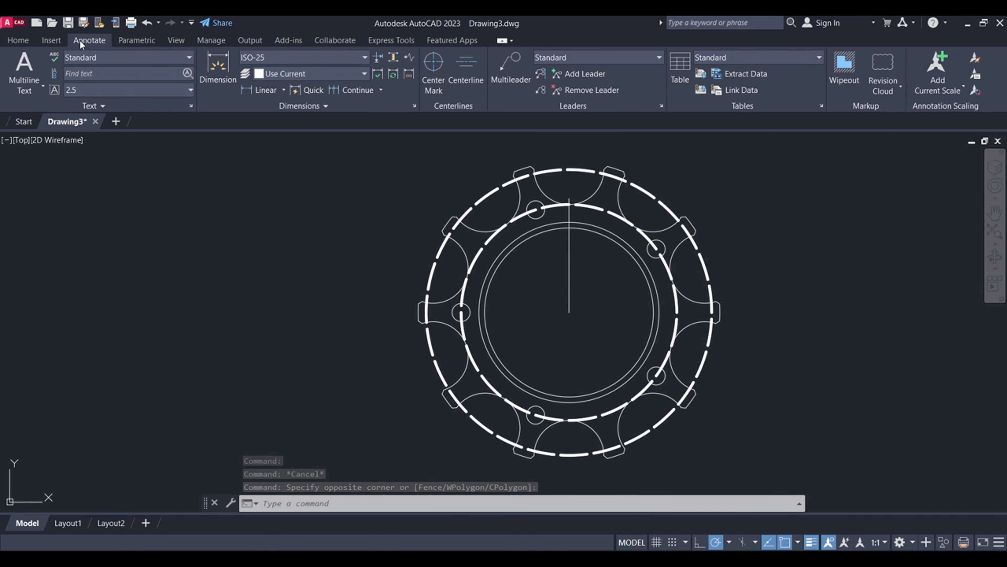
pyautogui.click(436, 65)
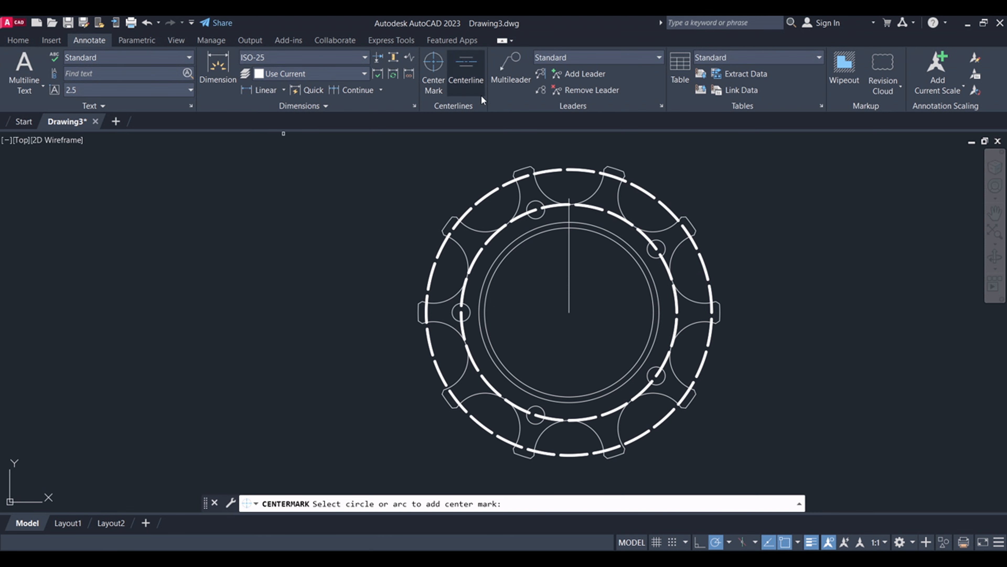
pyautogui.click(648, 191)
pyautogui.press('Return')
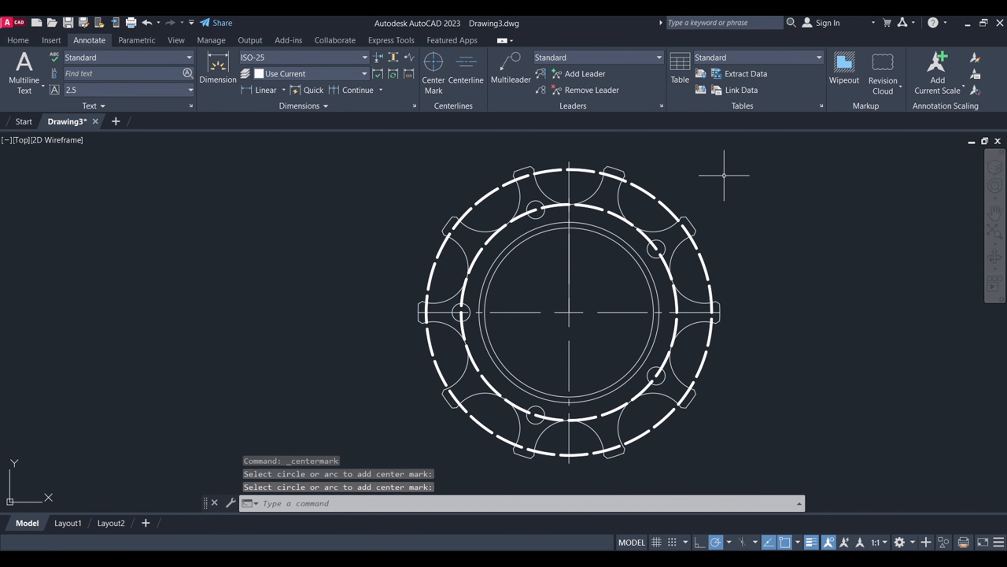
# Set the lineweight of the center mark and the vertical construction line to 0.30 mm
pyautogui.scroll(2, 565, 324)
pyautogui.click(561, 314)
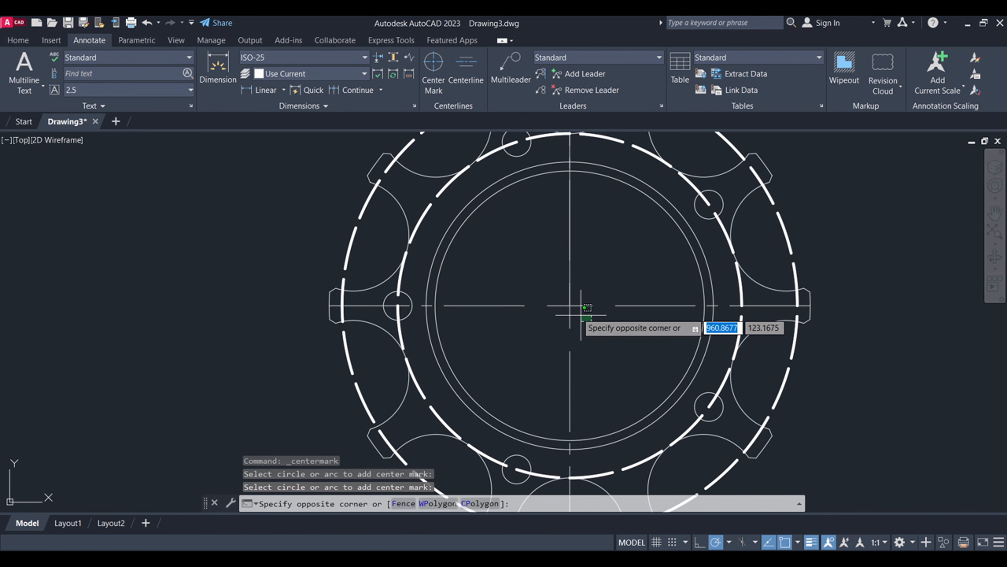
pyautogui.click(510, 263)
pyautogui.click(18, 40)
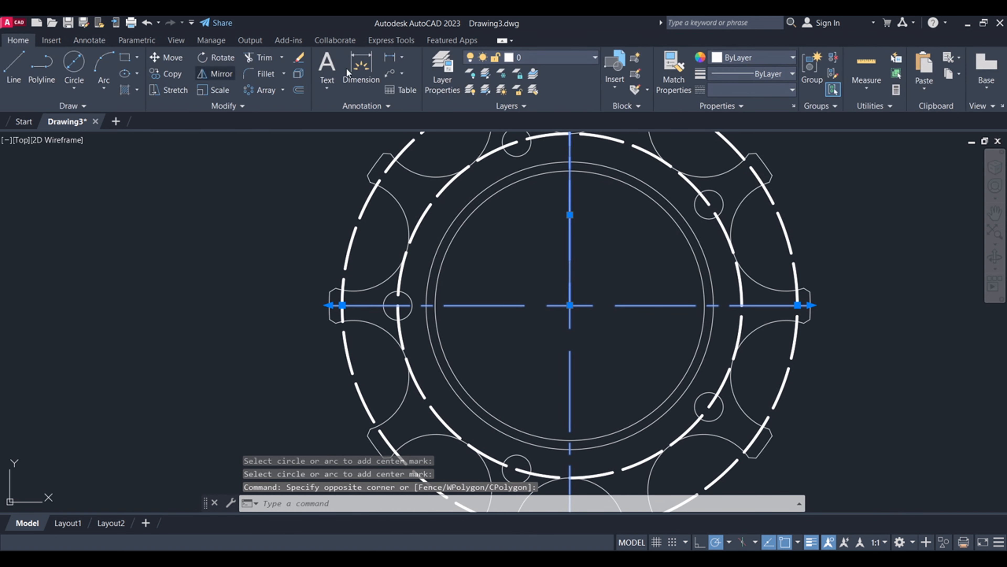
pyautogui.click(765, 75)
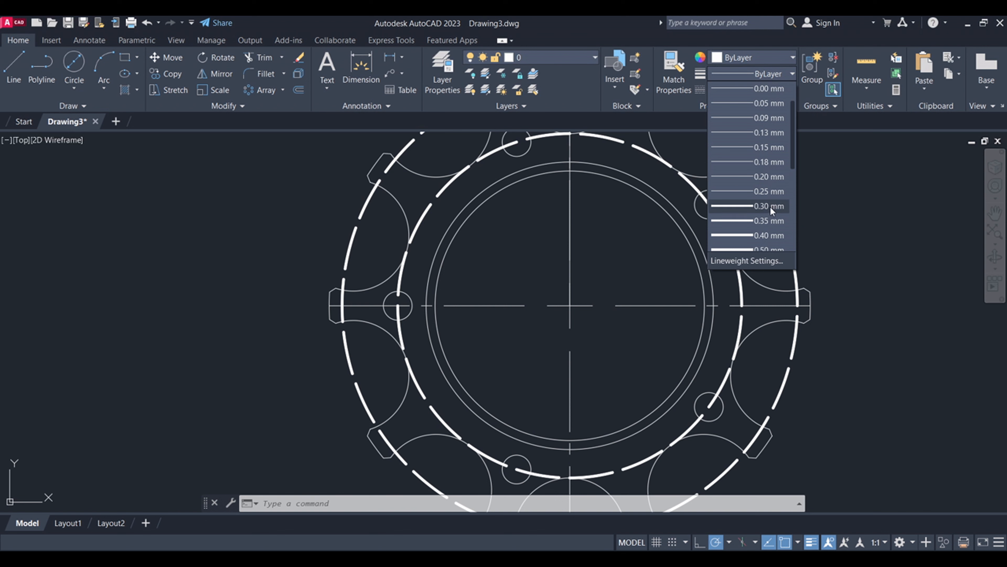
pyautogui.click(770, 205)
pyautogui.scroll(-2, 571, 338)
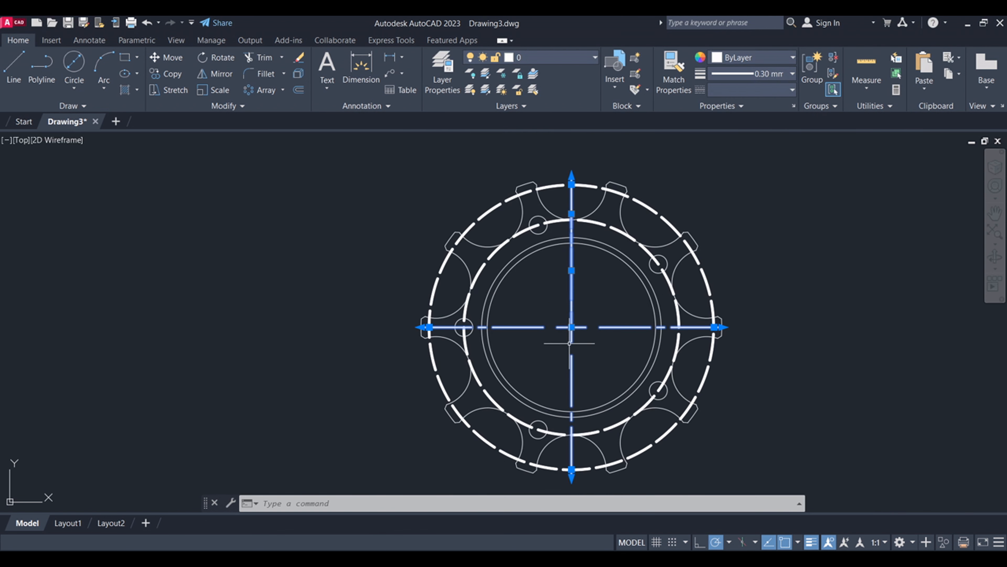
pyautogui.press('Escape')
# Set the lineweight of the outer edge arc on the tooth just left of the vertical centerline to 0.53 mm
pyautogui.scroll(4, 543, 180)
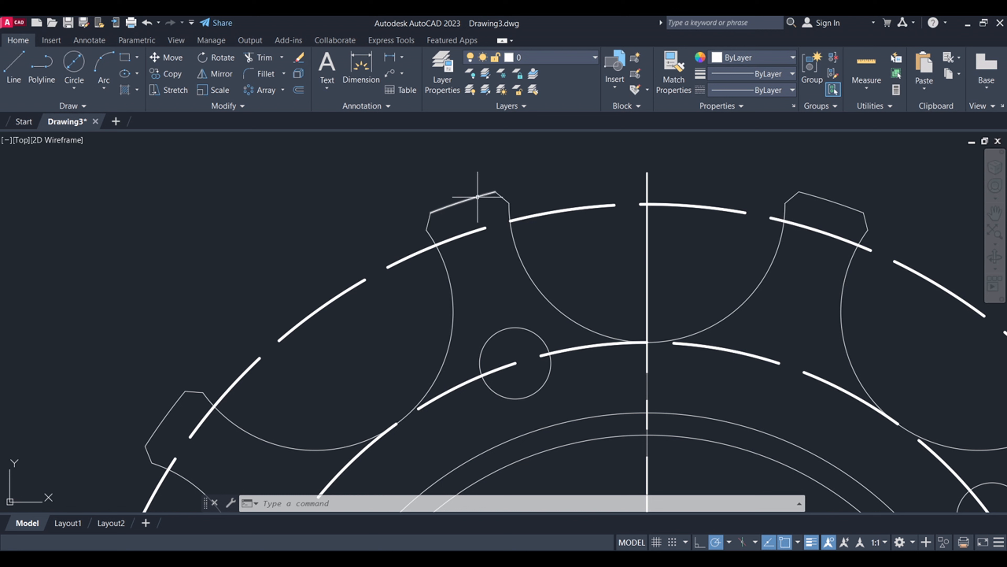
pyautogui.click(478, 197)
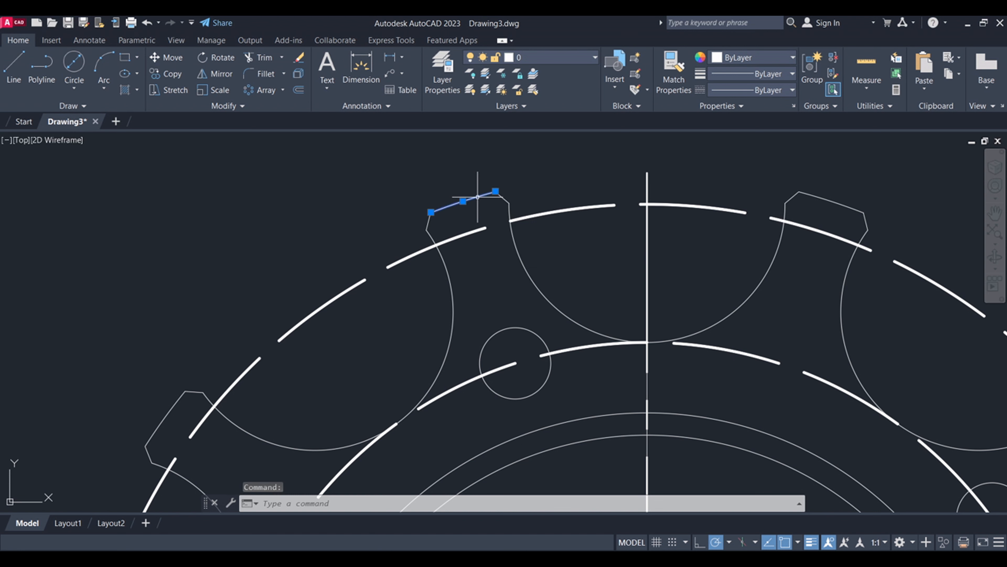
pyautogui.click(737, 76)
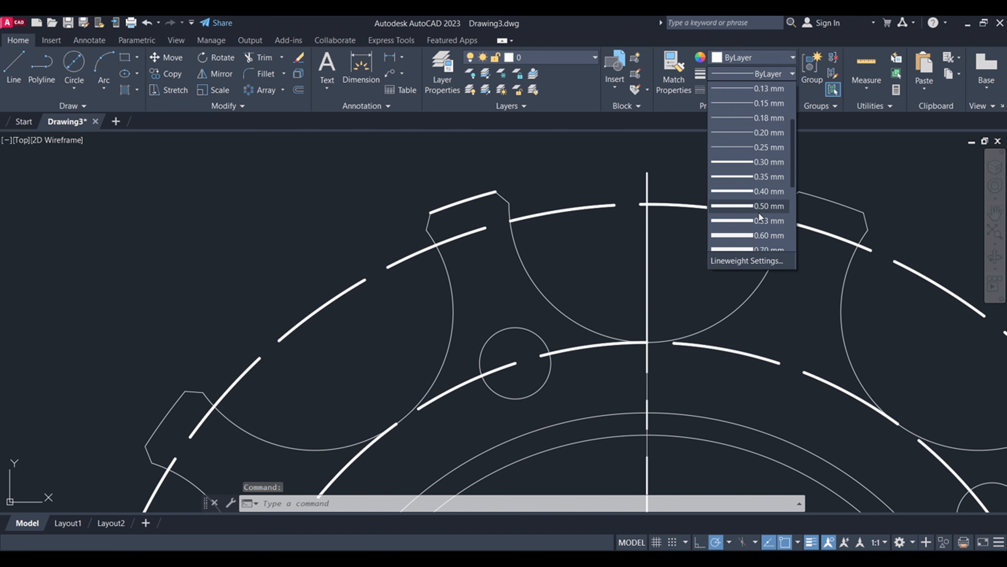
pyautogui.click(761, 220)
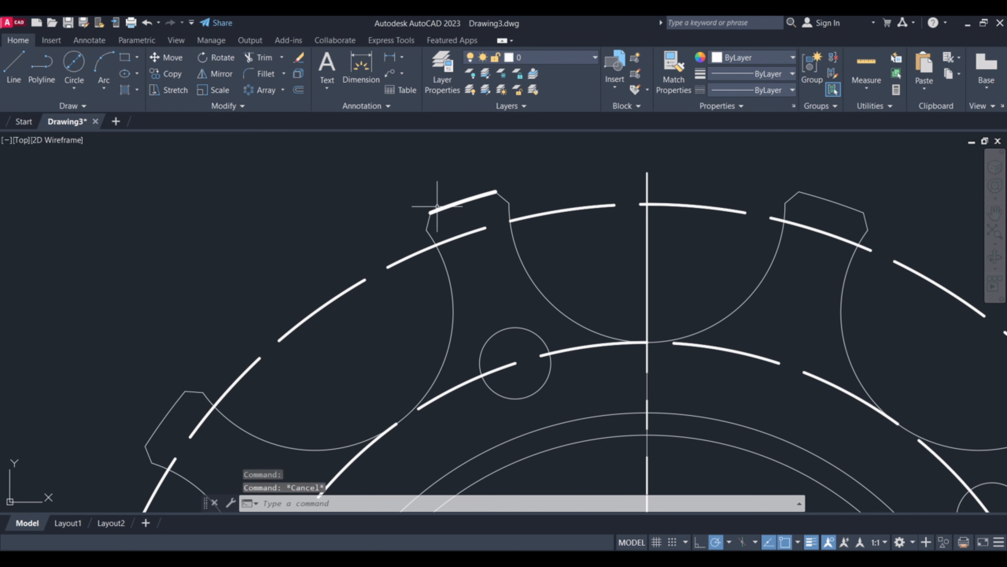
# Match the thick outer arc's properties onto the chamfers of its tooth and the two adjoining notch arcs
pyautogui.write('MAT')
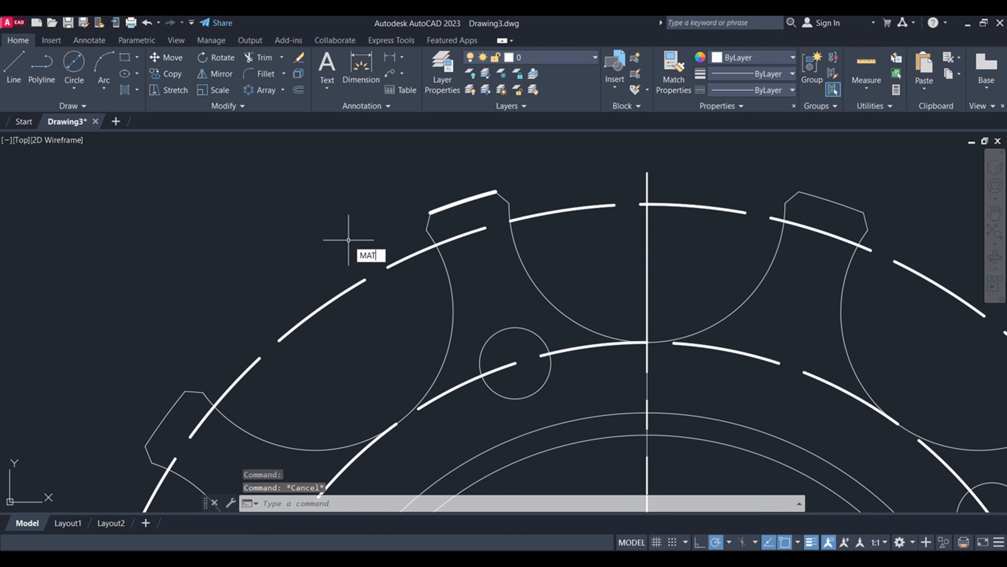
pyautogui.write('CHPROP')
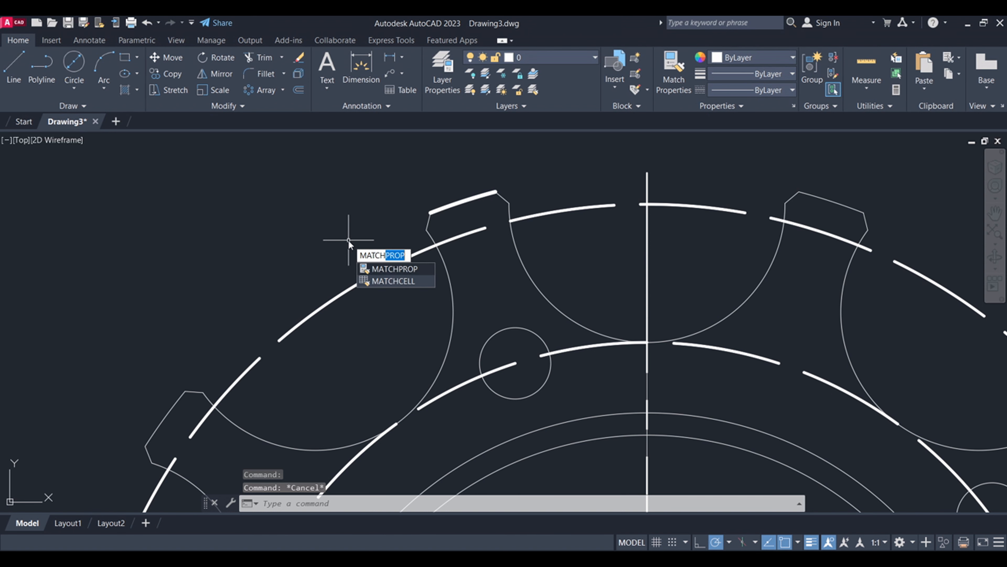
pyautogui.press('Return')
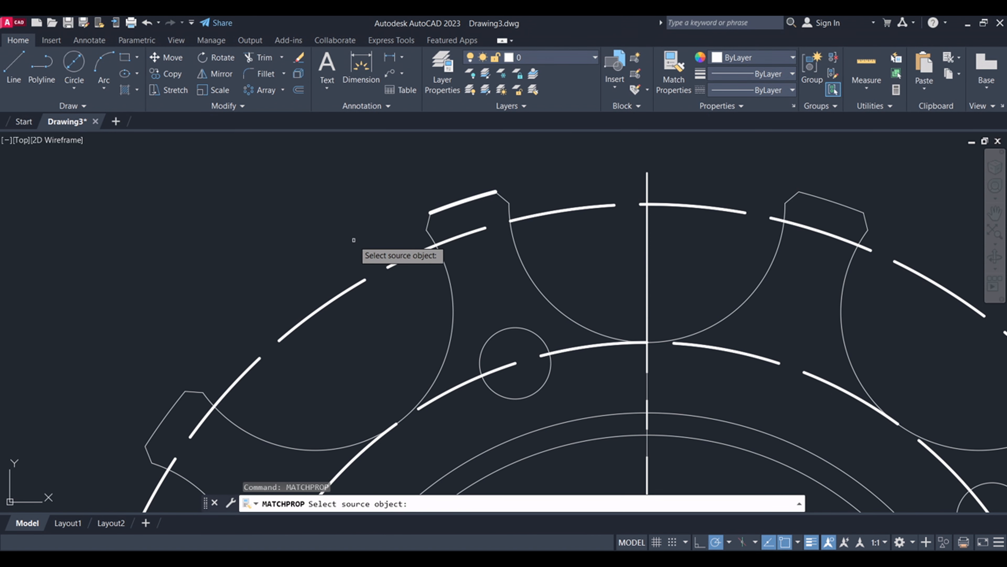
pyautogui.click(458, 200)
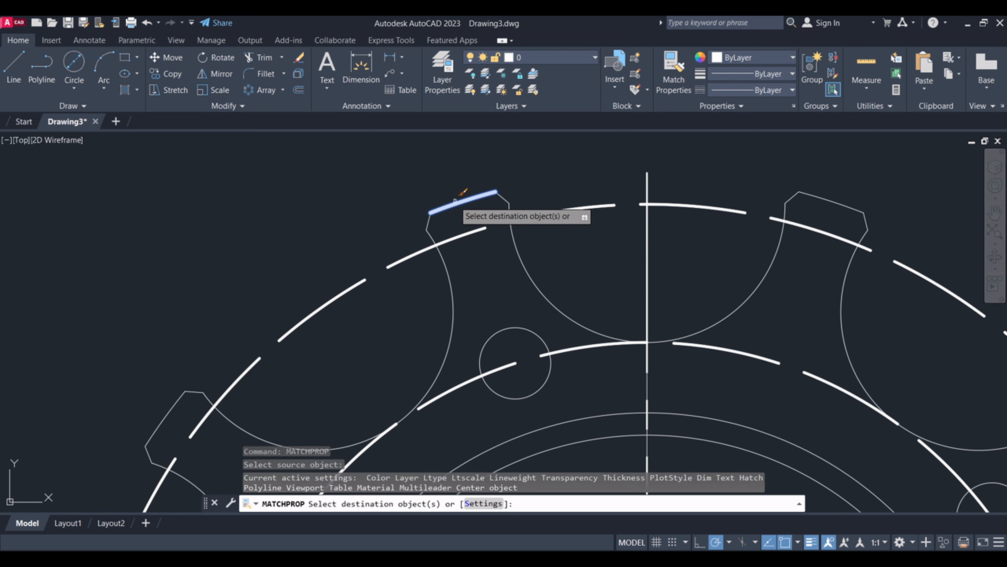
pyautogui.click(434, 229)
pyautogui.click(408, 208)
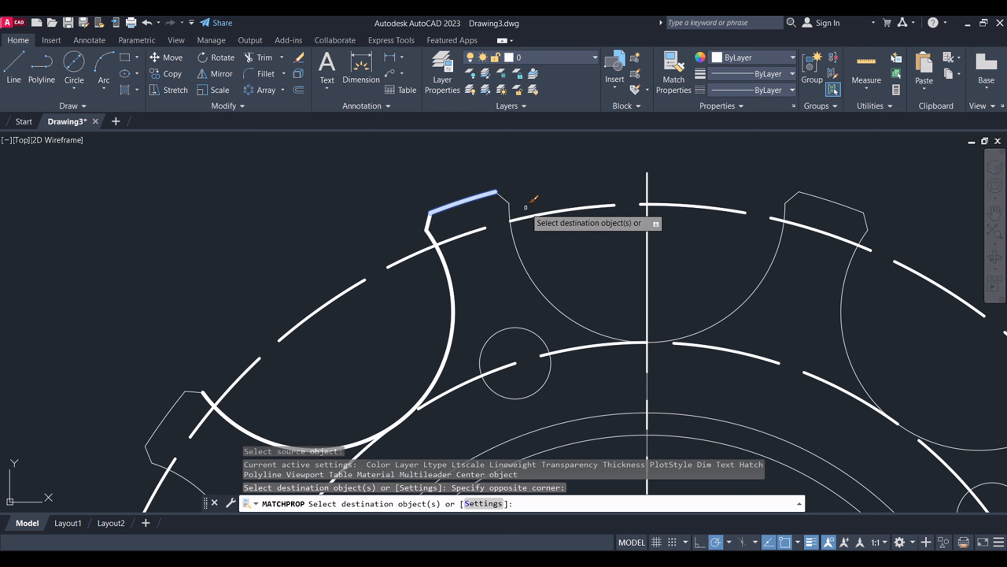
pyautogui.click(507, 205)
pyautogui.click(502, 197)
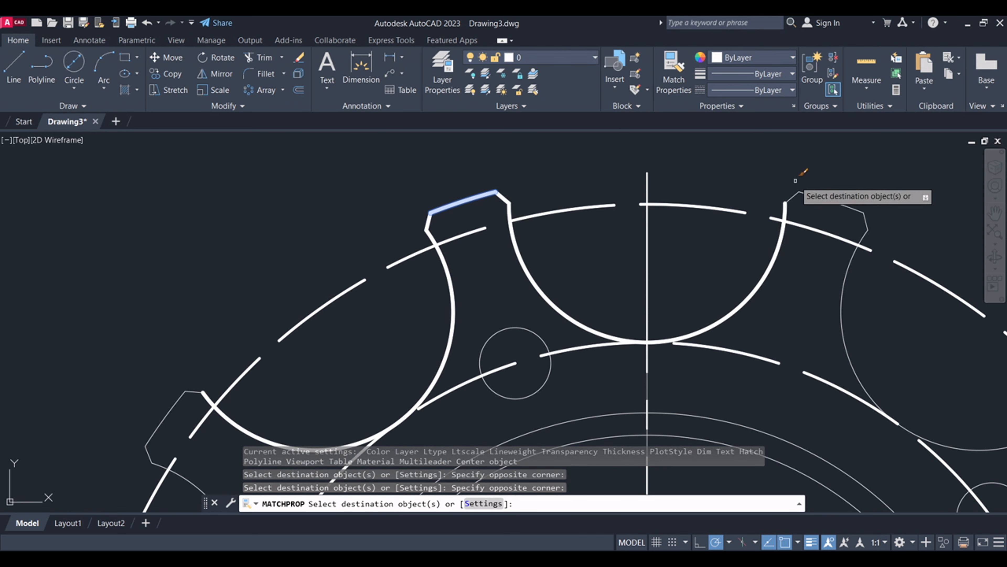
# Match the same properties onto the tooth just right of the vertical centerline, the adjoining notch, and the upper-right tooth
pyautogui.click(793, 200)
pyautogui.click(779, 180)
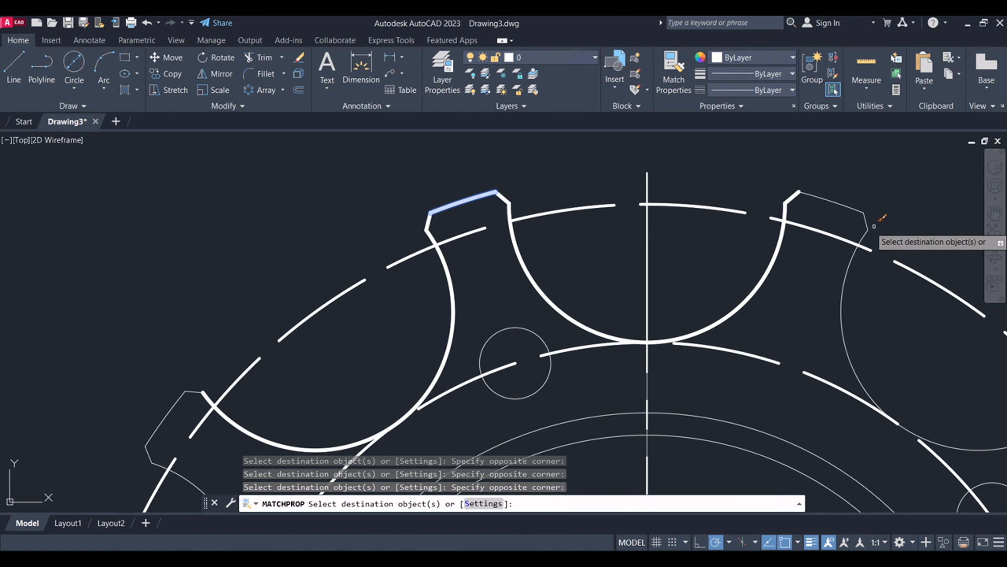
pyautogui.click(866, 219)
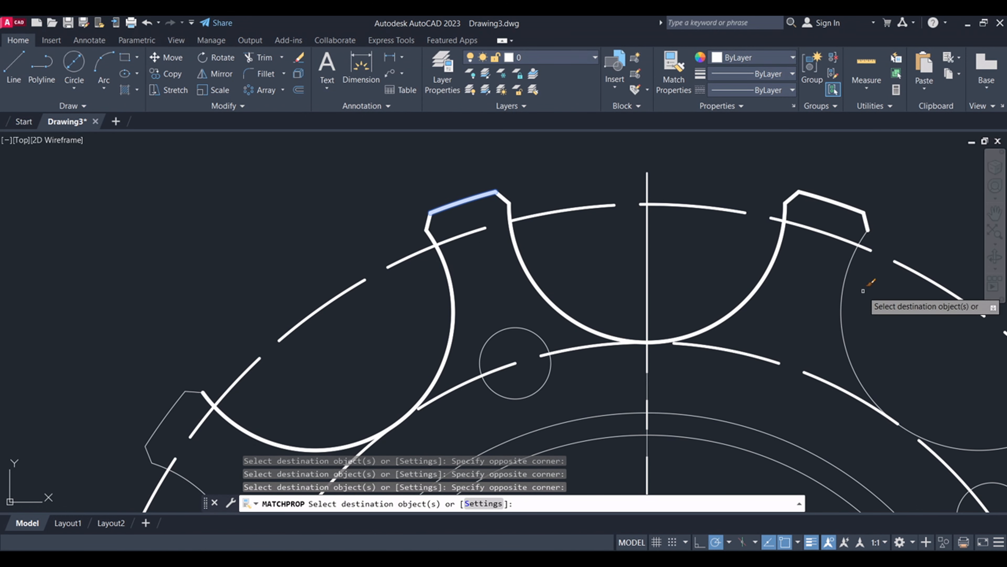
pyautogui.scroll(-3, 684, 169)
pyautogui.scroll(4, 864, 274)
pyautogui.click(866, 277)
pyautogui.click(848, 253)
pyautogui.click(829, 240)
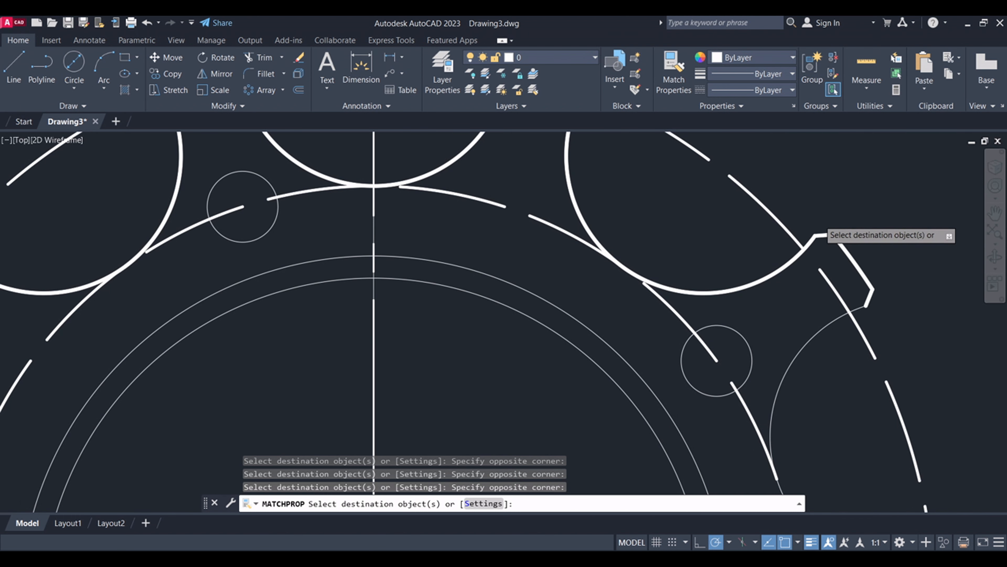
# Match the same properties onto the edges of the tooth on the right horizontal centerline and its adjoining notch arcs
pyautogui.scroll(-3, 829, 311)
pyautogui.scroll(-2, 817, 278)
pyautogui.scroll(5, 879, 385)
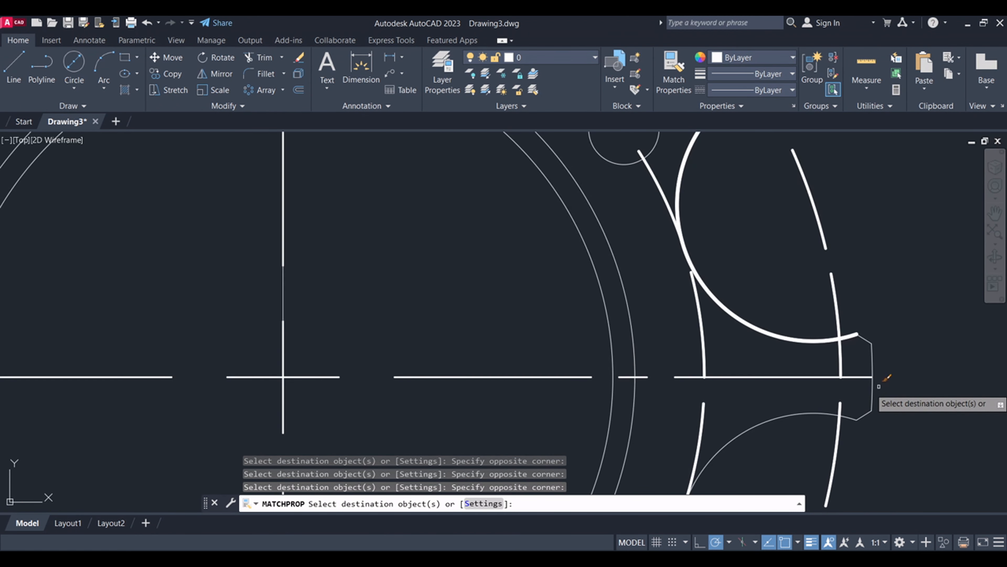
pyautogui.click(883, 434)
pyautogui.click(862, 393)
pyautogui.click(882, 351)
pyautogui.click(865, 329)
pyautogui.scroll(-3, 740, 250)
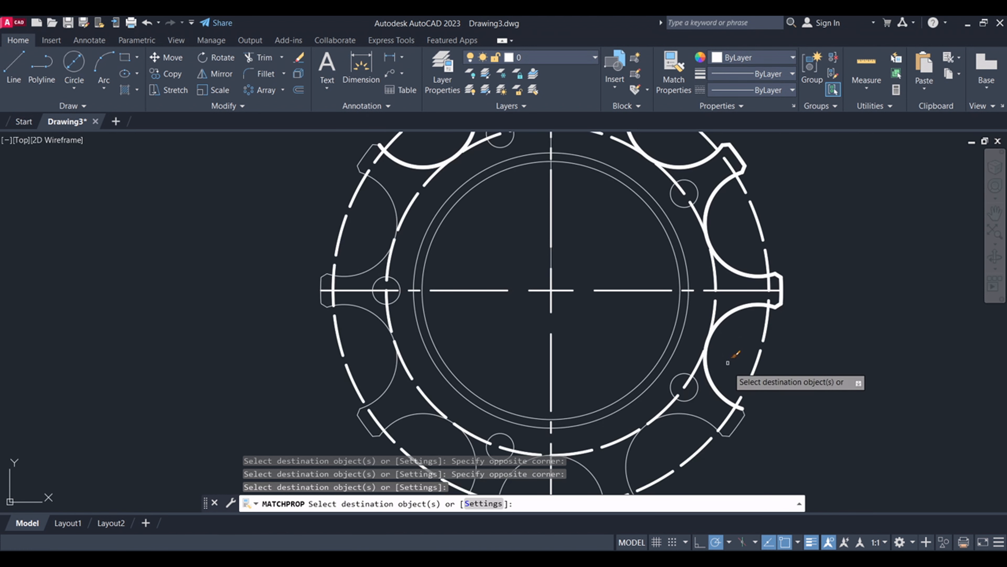
# Match the same properties onto the lower-right tooth, the bottom tooth right of the vertical centerline, and their adjoining notches
pyautogui.scroll(5, 747, 411)
pyautogui.click(756, 441)
pyautogui.click(744, 406)
pyautogui.scroll(-3, 686, 254)
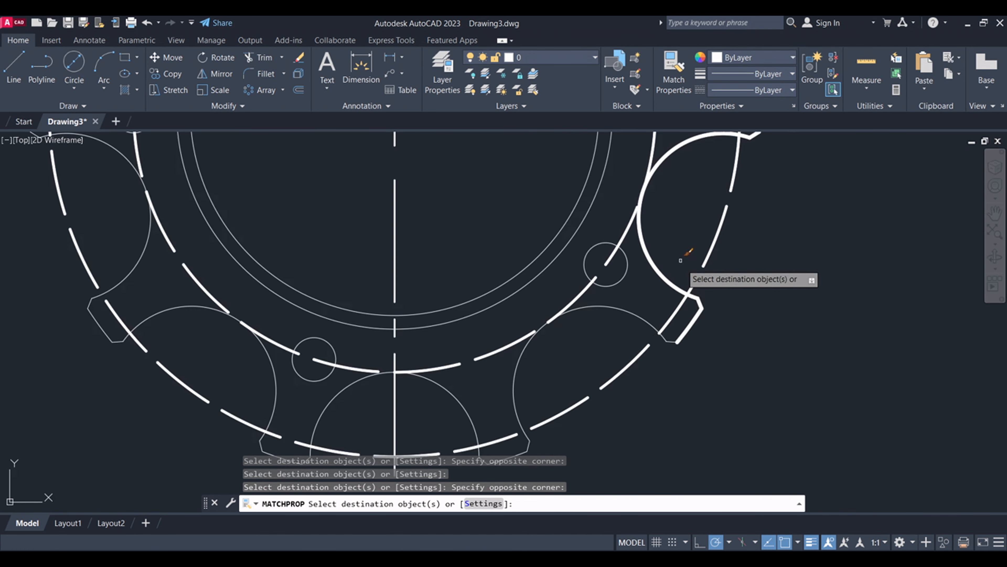
pyautogui.scroll(4, 679, 333)
pyautogui.scroll(-4, 637, 295)
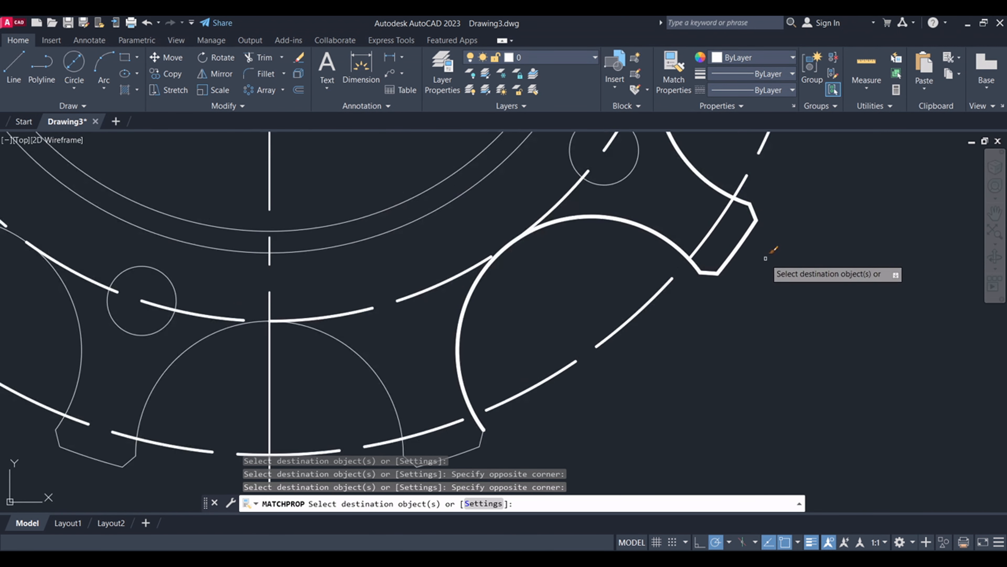
pyautogui.click(533, 375)
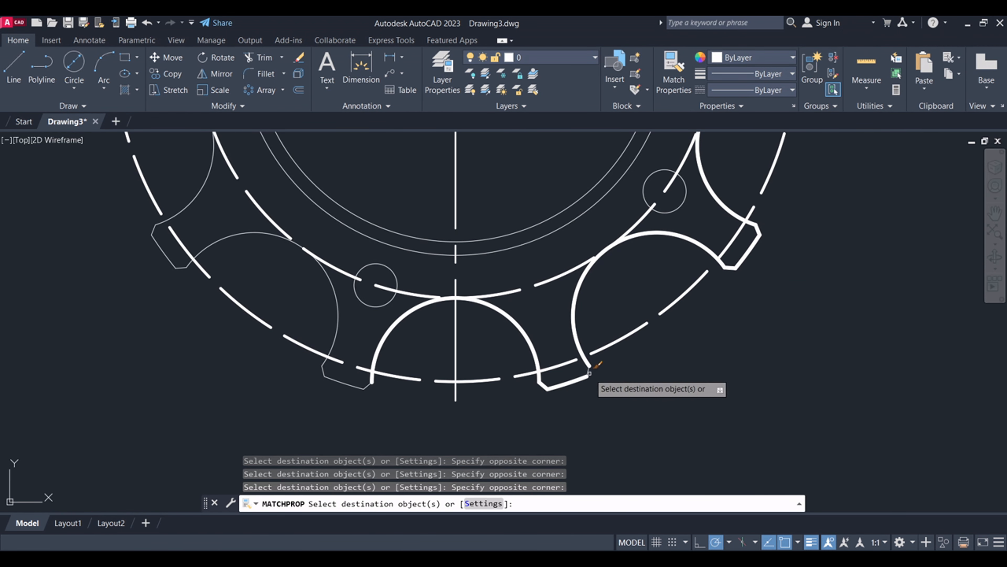
# Match the same properties onto the bottom tooth left of the vertical centerline, the lower-left tooth, and their adjoining notches
pyautogui.click(432, 404)
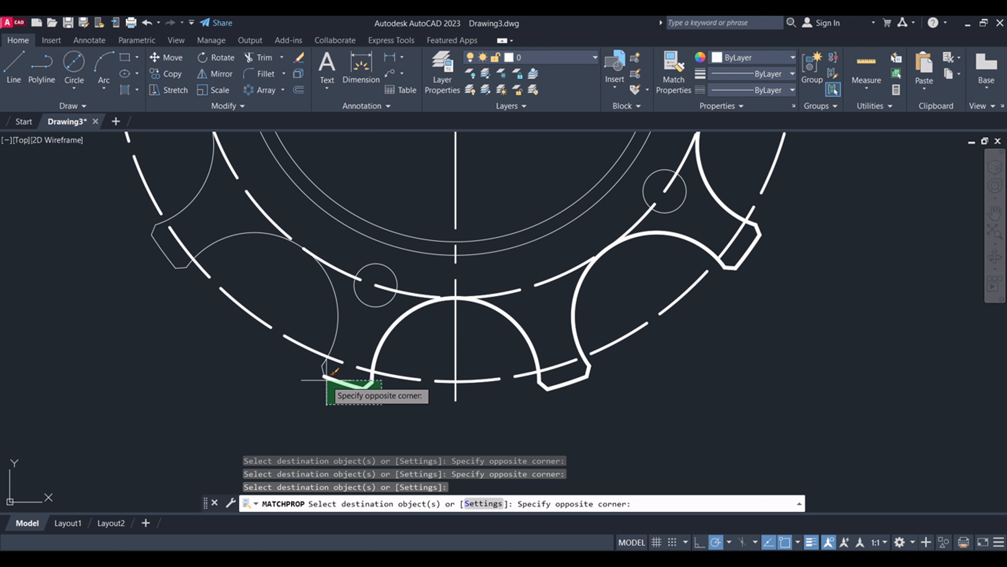
pyautogui.click(333, 365)
pyautogui.click(324, 365)
pyautogui.click(323, 371)
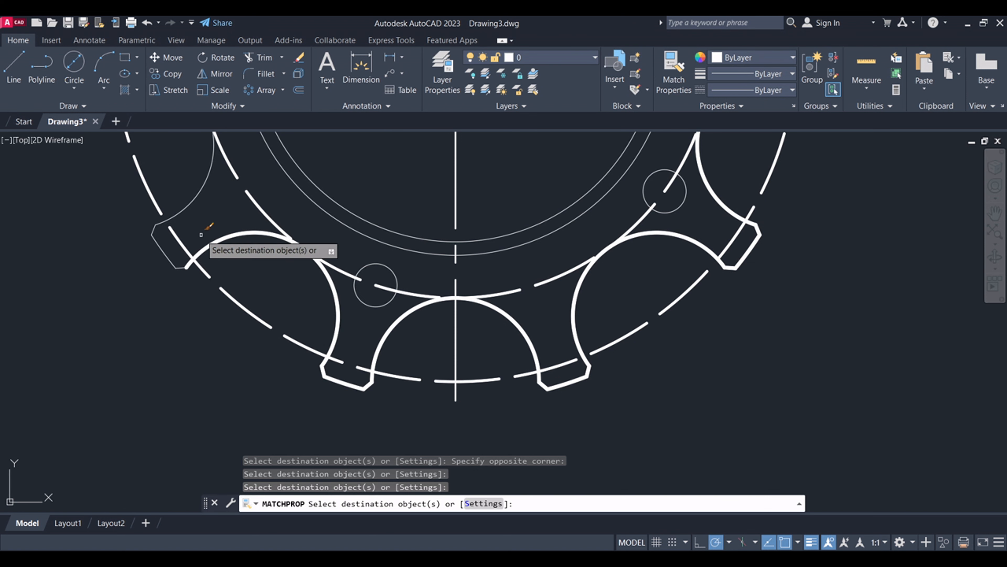
pyautogui.click(170, 262)
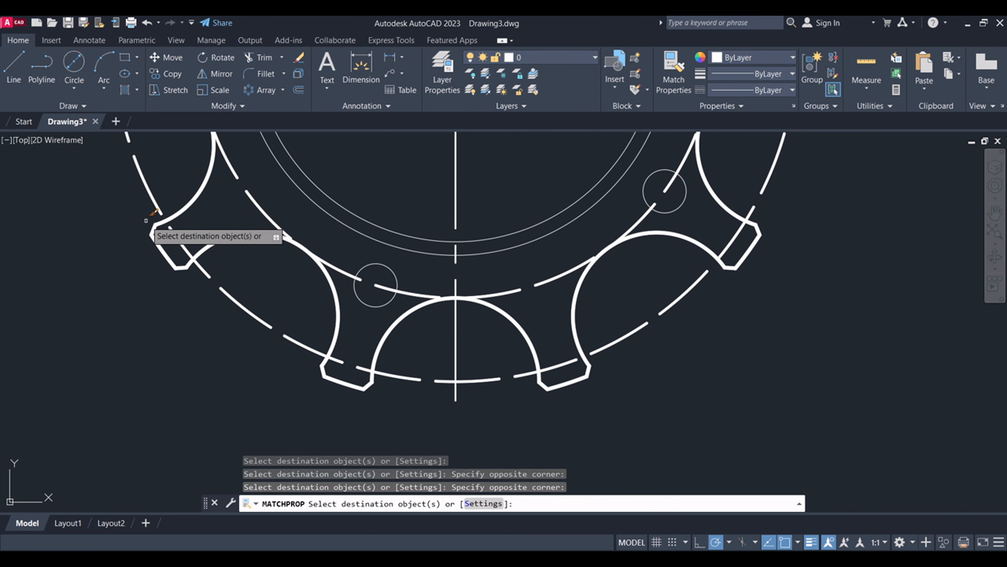
# Match the same properties onto the tooth on the left horizontal centerline, the notch above it, and the upper-left tooth
pyautogui.scroll(-3, 359, 394)
pyautogui.scroll(8, 306, 332)
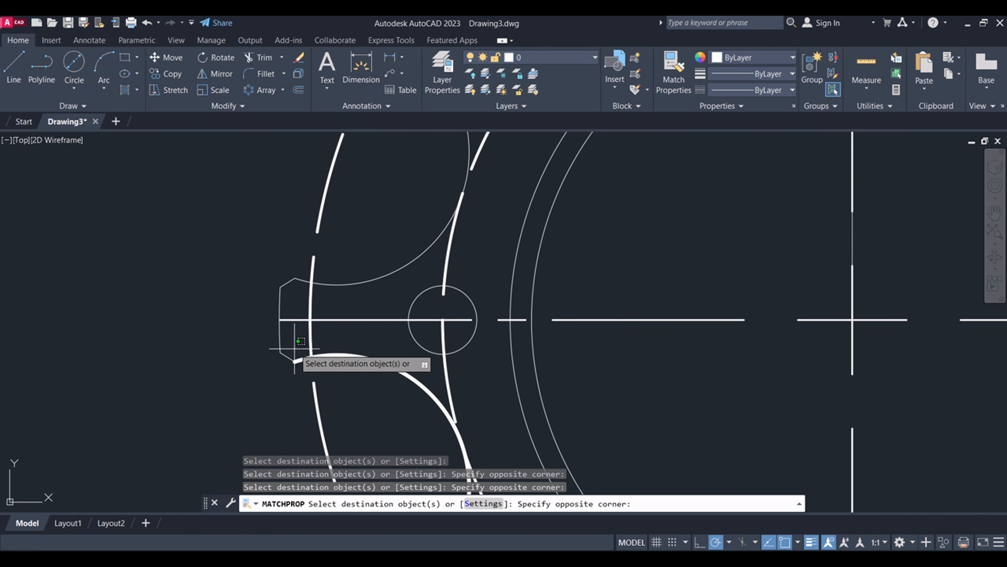
pyautogui.click(270, 341)
pyautogui.click(294, 272)
pyautogui.click(273, 254)
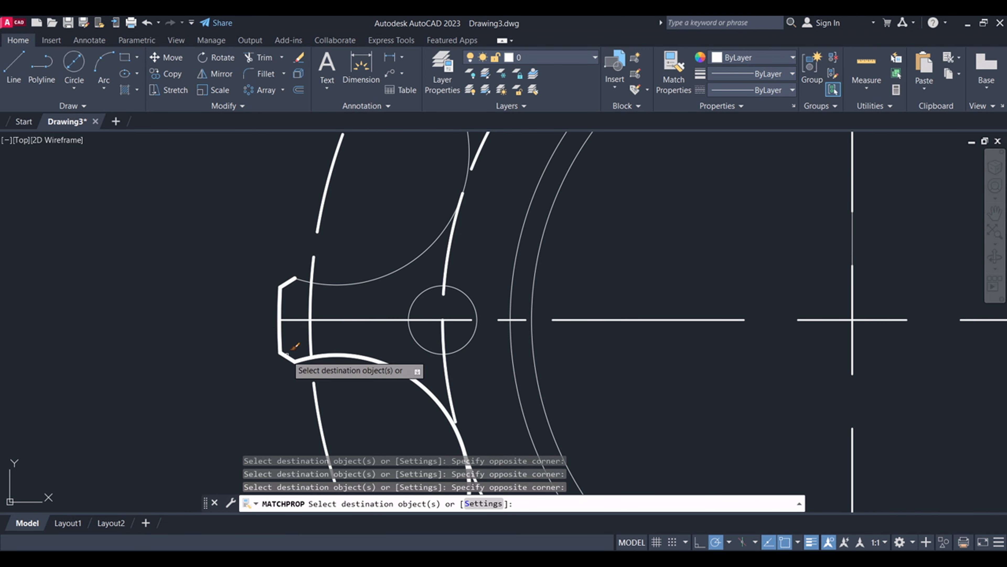
pyautogui.scroll(-3, 310, 272)
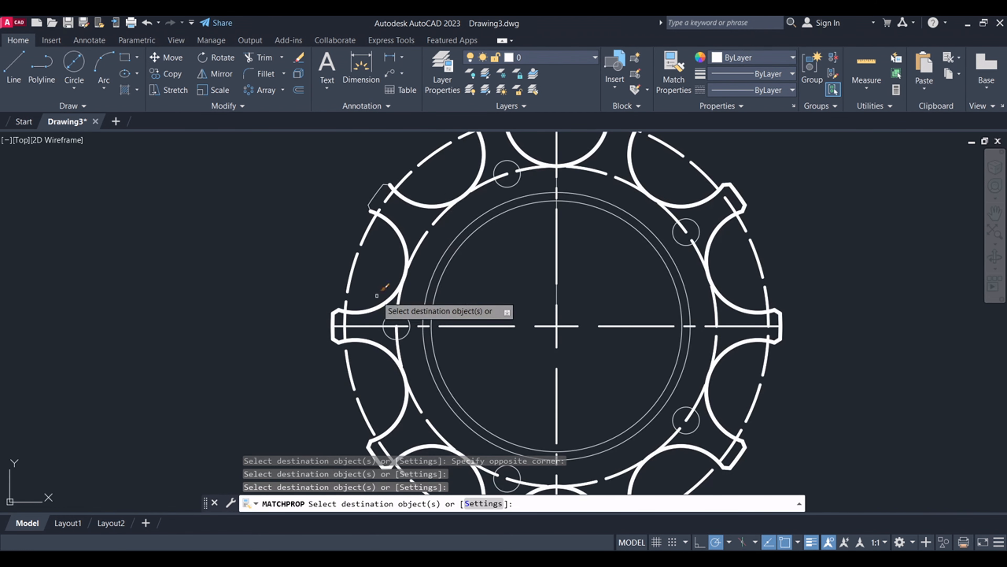
pyautogui.scroll(5, 371, 175)
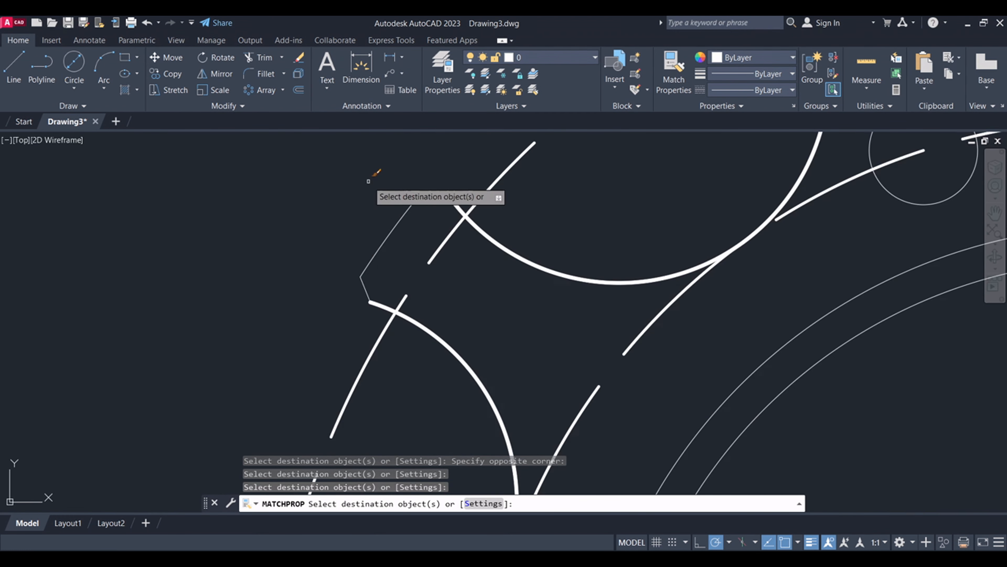
pyautogui.click(439, 207)
pyautogui.click(423, 177)
pyautogui.scroll(-3, 389, 259)
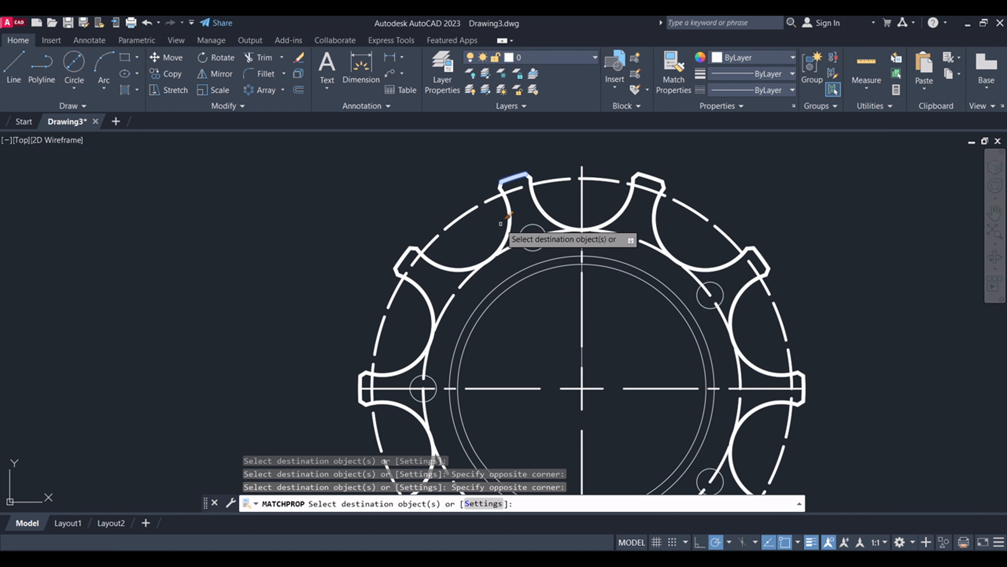
# Match the same properties onto the top hole, the two right-hand holes, and the two concentric inner circles
pyautogui.scroll(5, 510, 224)
pyautogui.click(476, 180)
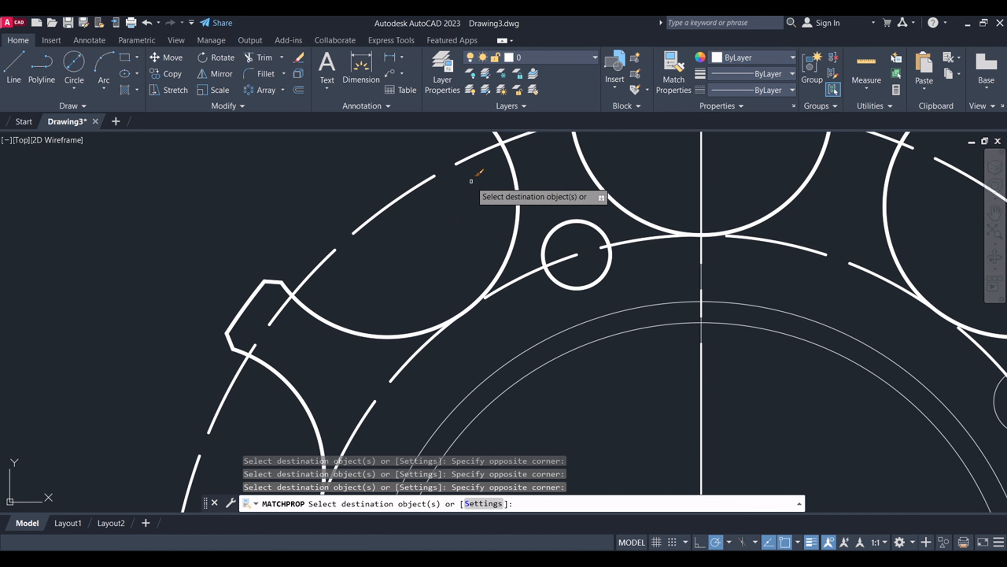
pyautogui.scroll(-3, 472, 178)
pyautogui.click(692, 254)
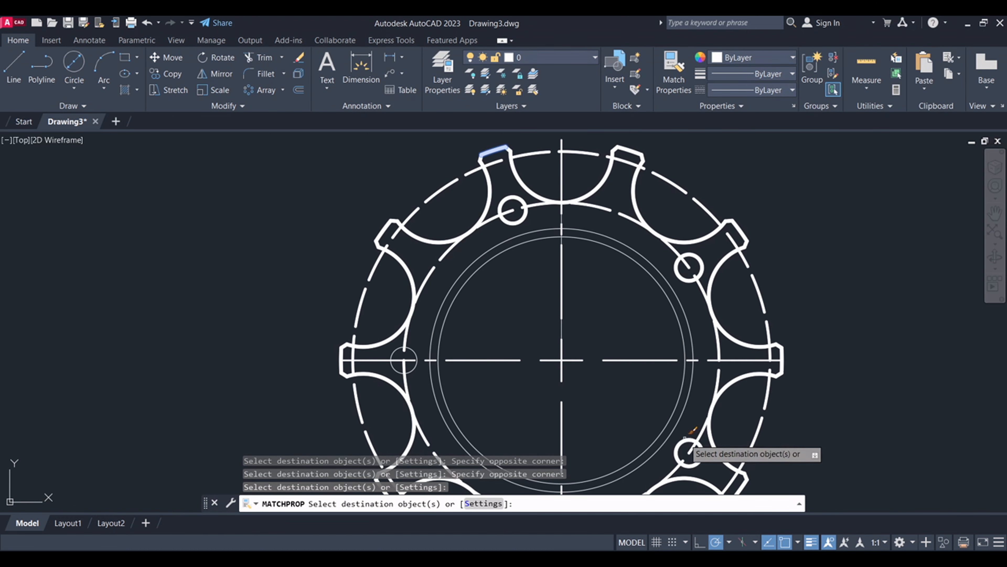
pyautogui.click(698, 425)
pyautogui.click(615, 369)
pyautogui.scroll(-2, 595, 197)
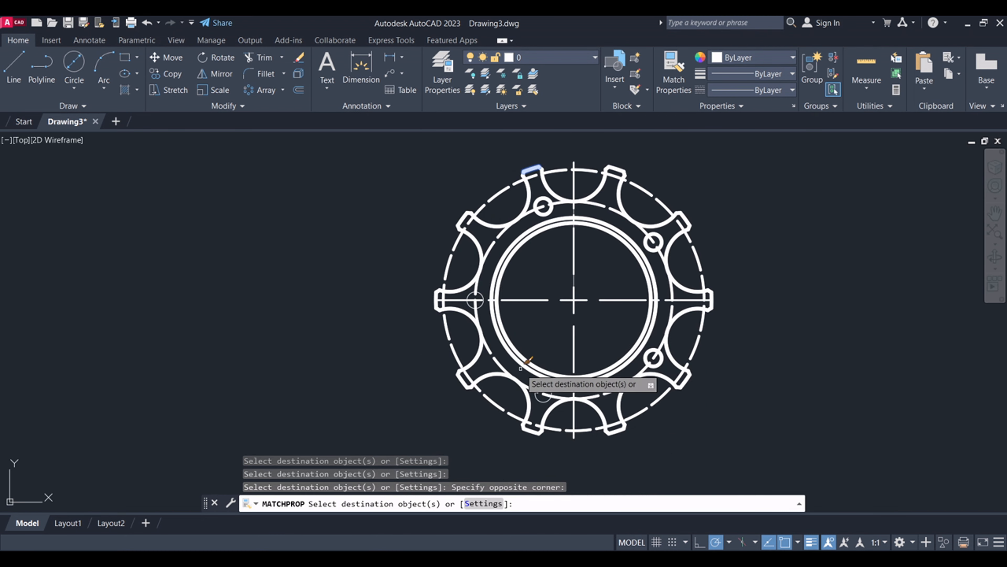
# Match the same properties onto the bottom hole and the hole on the left horizontal centerline, and finish matching
pyautogui.scroll(4, 519, 367)
pyautogui.click(556, 411)
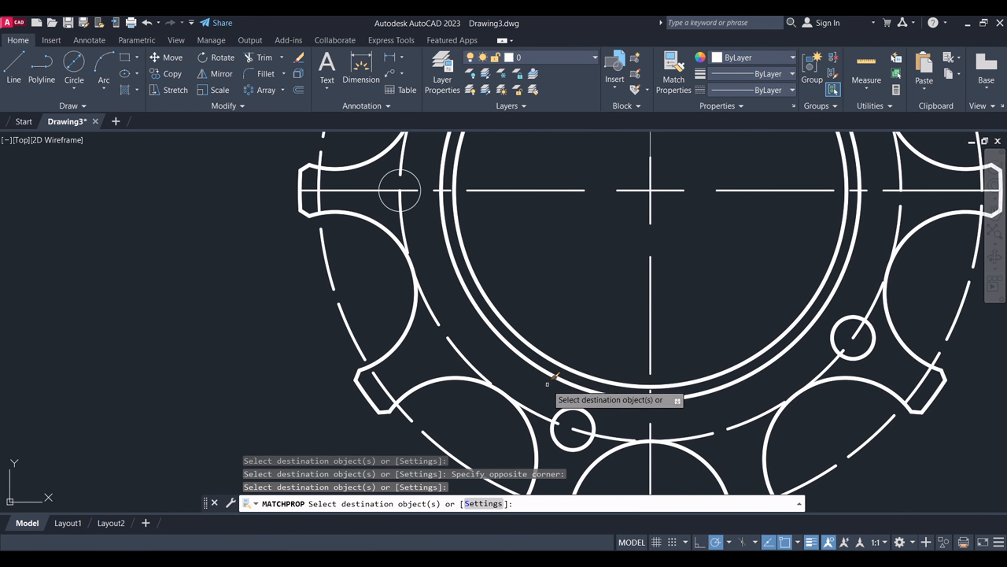
pyautogui.click(420, 198)
pyautogui.scroll(-4, 438, 297)
pyautogui.scroll(2, 496, 167)
pyautogui.rightClick(818, 219)
pyautogui.click(837, 227)
pyautogui.scroll(-2, 623, 310)
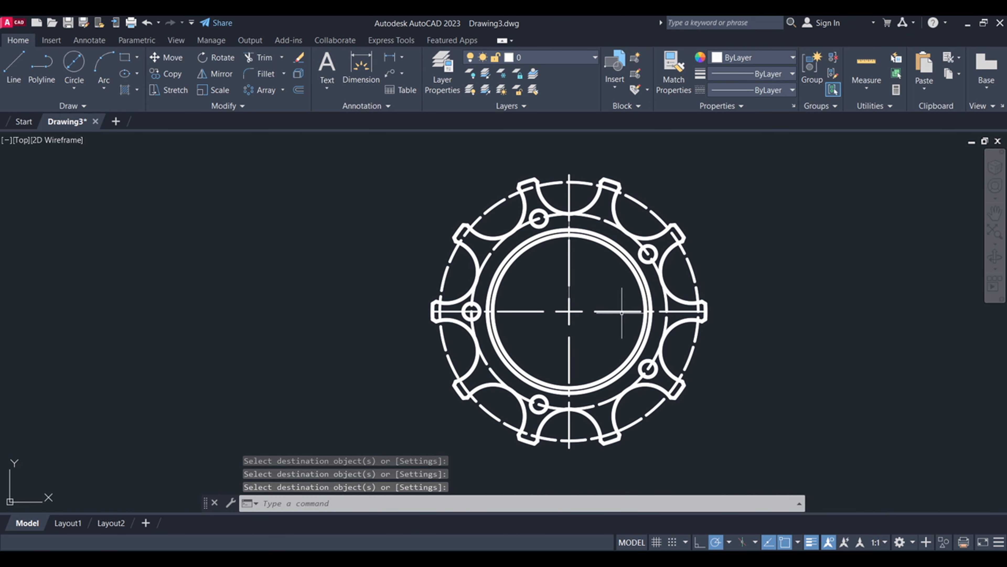
# Add an angular dimension above the ring between the vertical centerline and the right chamfer of the tooth just left of it
pyautogui.scroll(2, 594, 173)
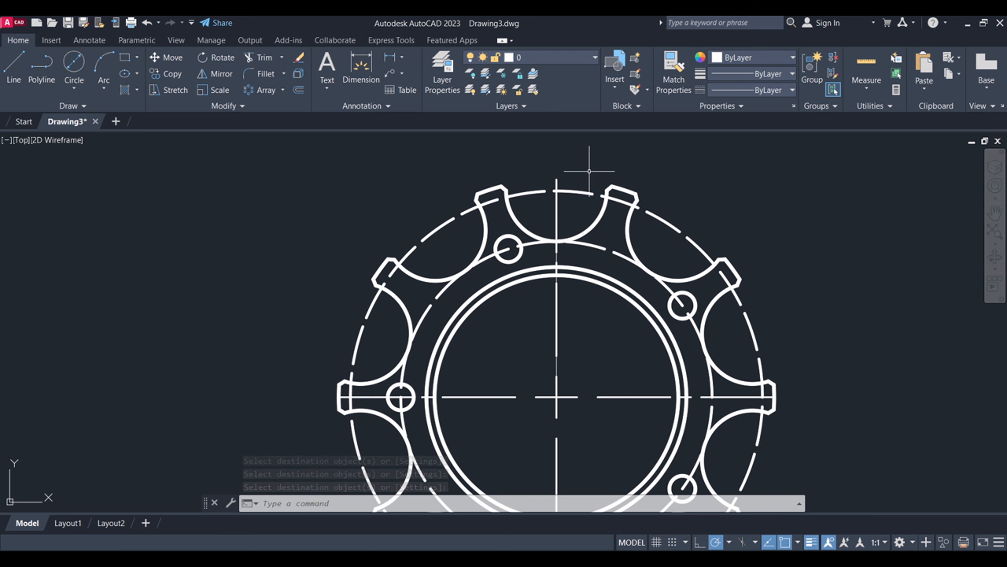
pyautogui.scroll(5, 589, 172)
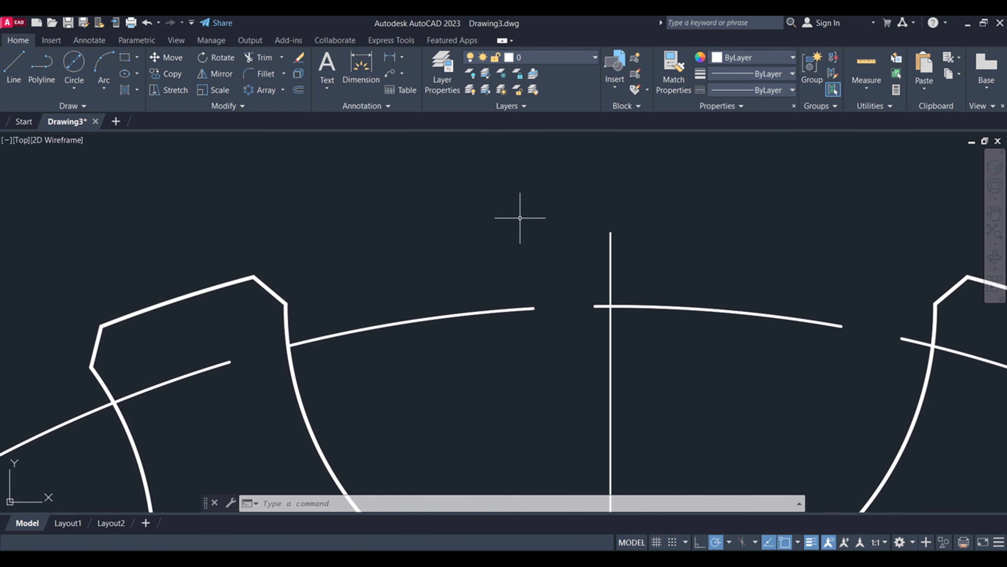
pyautogui.moveTo(520, 218); pyautogui.dragTo(545, 223, button='middle')
pyautogui.click(360, 68)
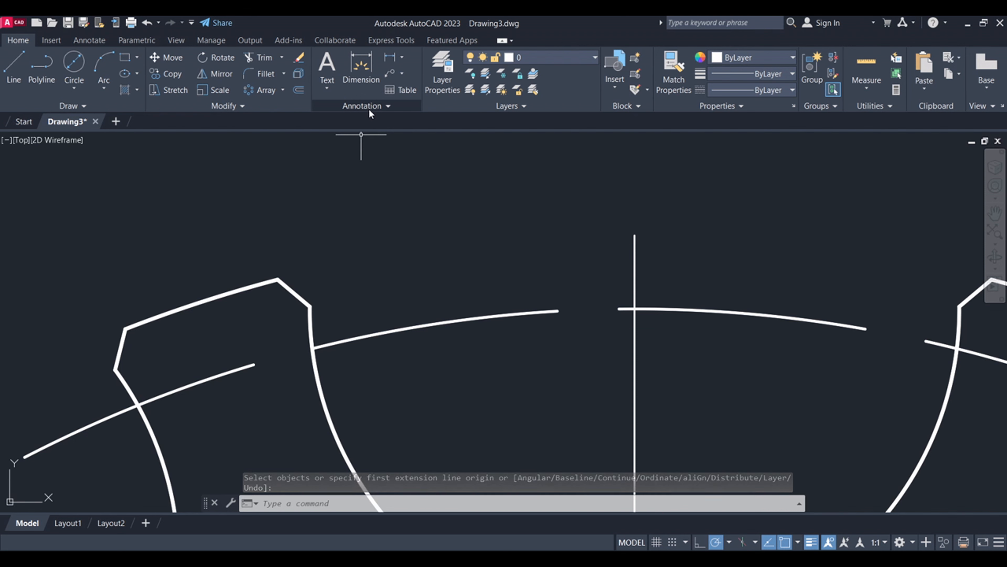
pyautogui.click(359, 74)
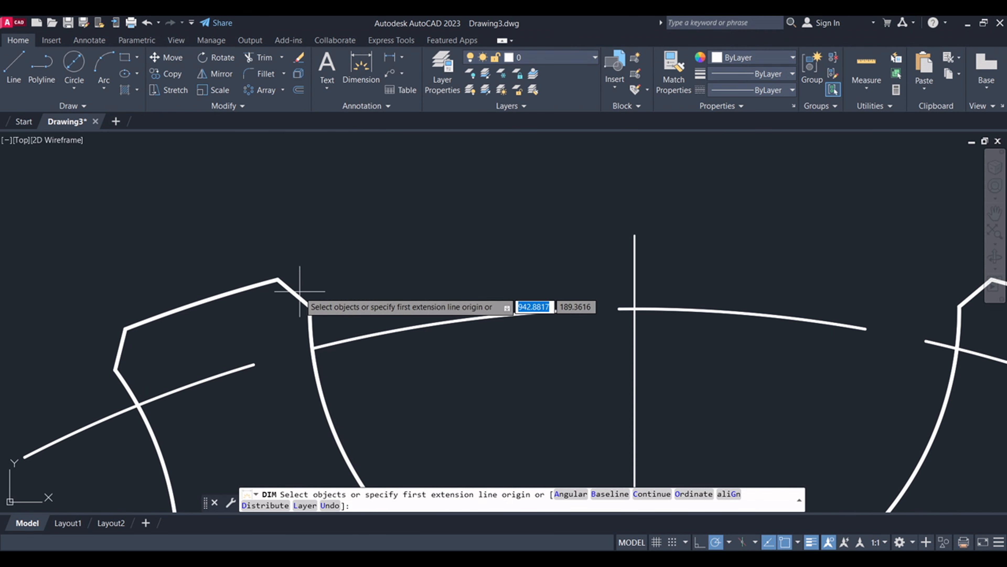
pyautogui.scroll(2, 292, 286)
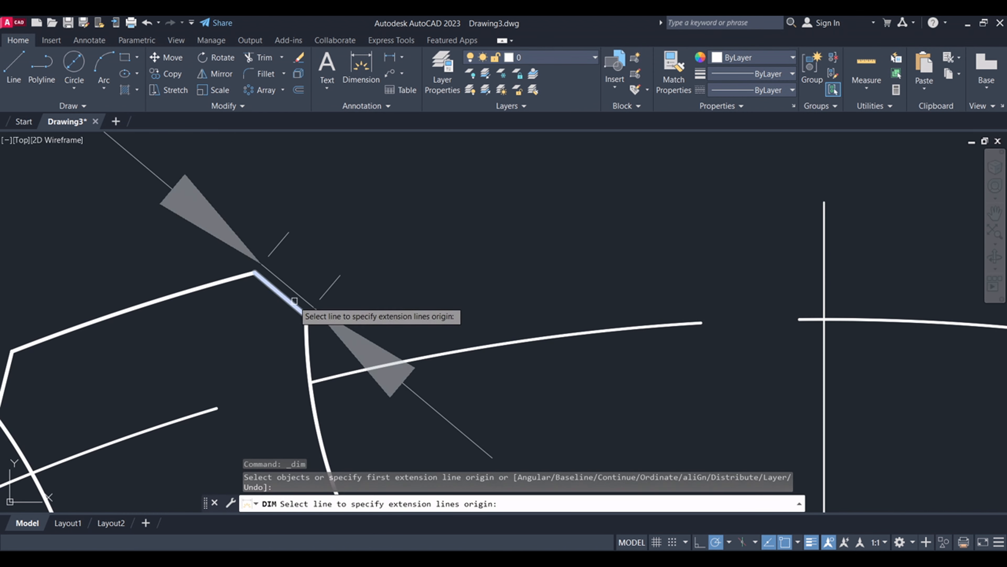
pyautogui.click(294, 301)
pyautogui.scroll(-3, 349, 236)
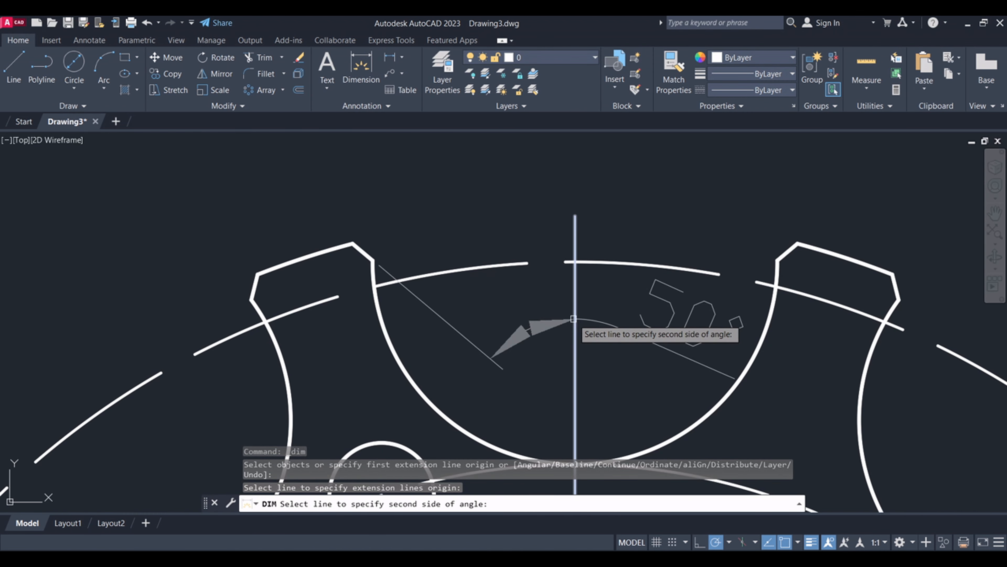
pyautogui.click(573, 319)
pyautogui.scroll(-2, 461, 337)
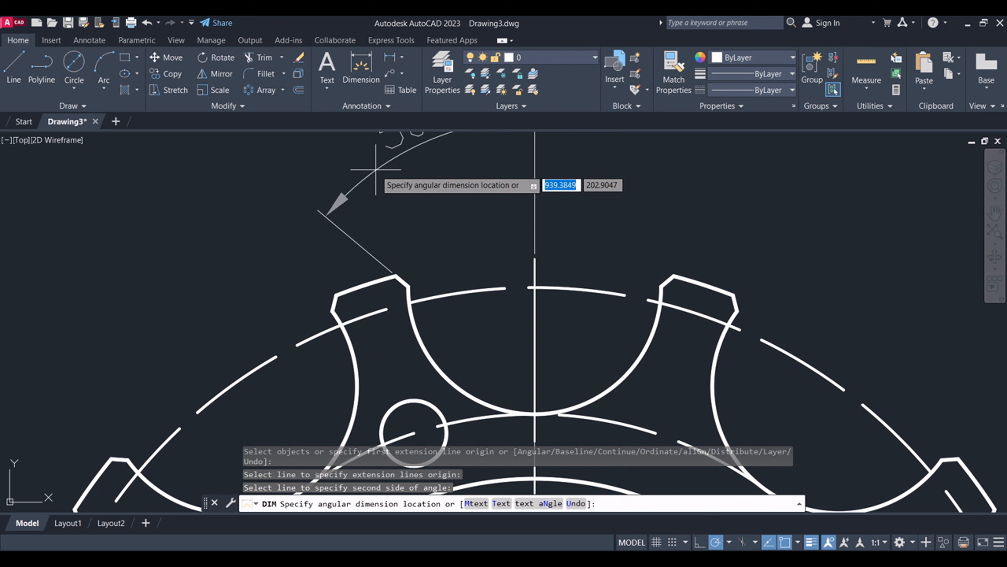
pyautogui.click(377, 167)
pyautogui.scroll(-2, 481, 211)
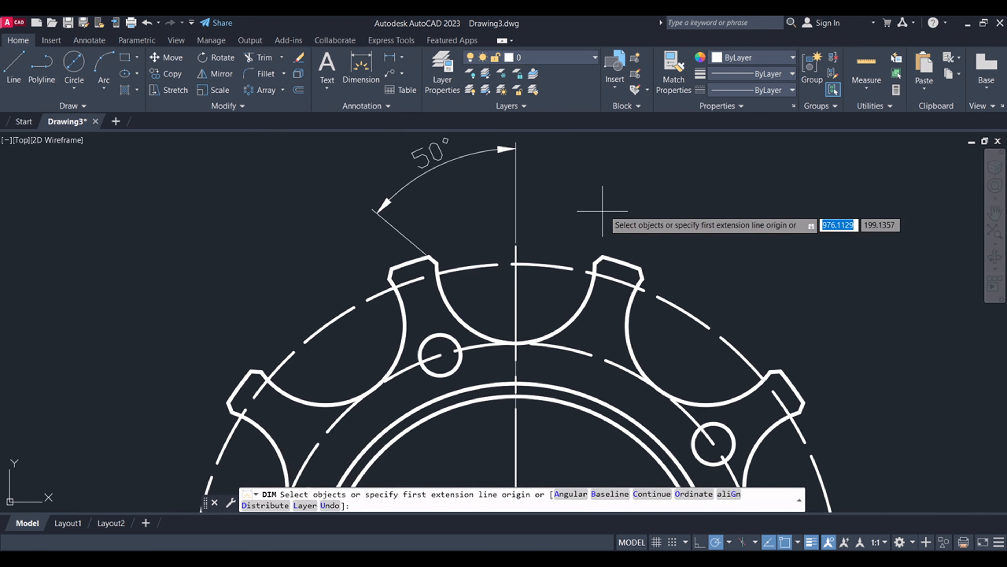
# Add an angular dimension above the ring between the left chamfer of the tooth just right of the vertical centerline and that centerline
pyautogui.scroll(3, 587, 218)
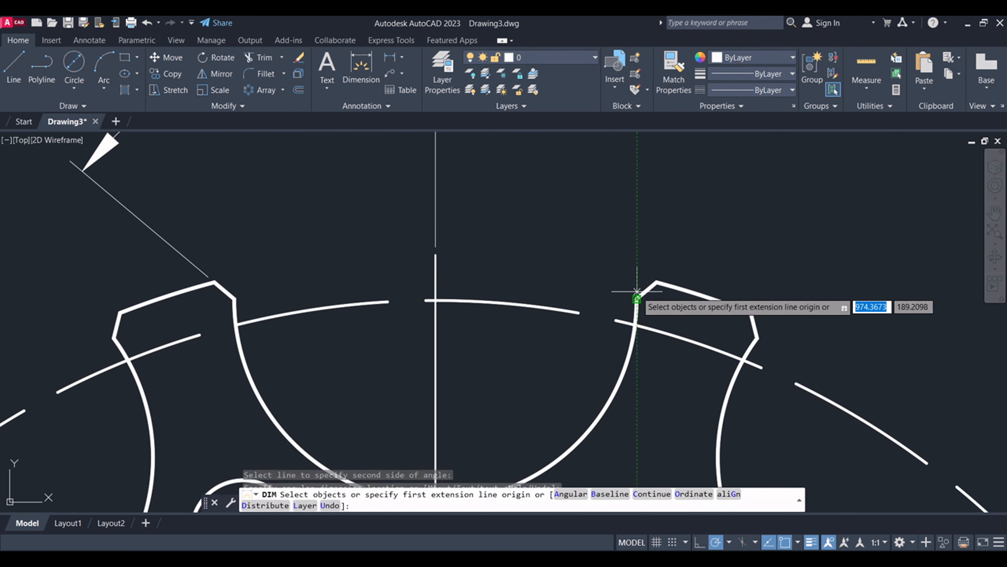
pyautogui.scroll(4, 637, 293)
pyautogui.click(648, 294)
pyautogui.scroll(-4, 646, 294)
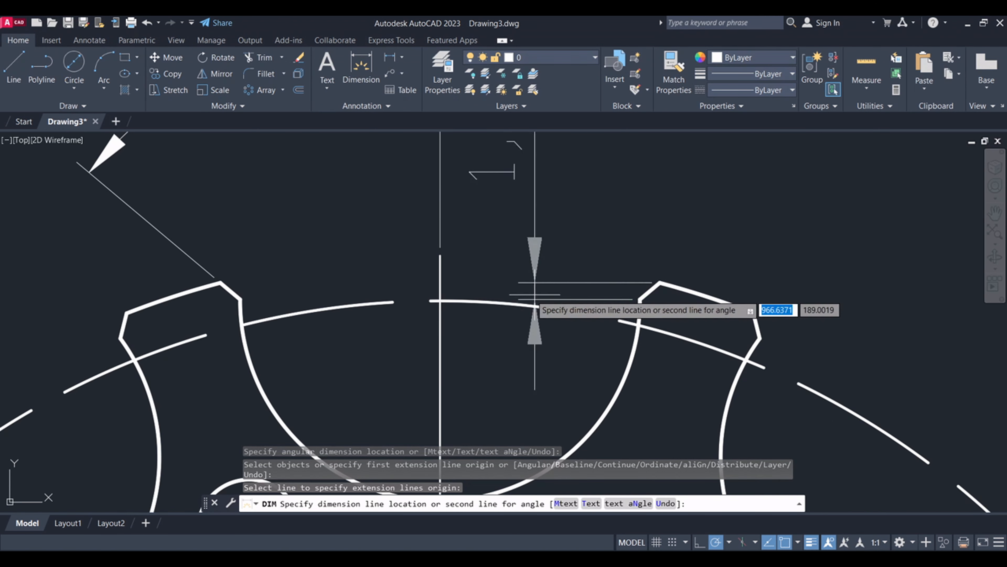
pyautogui.scroll(-2, 448, 311)
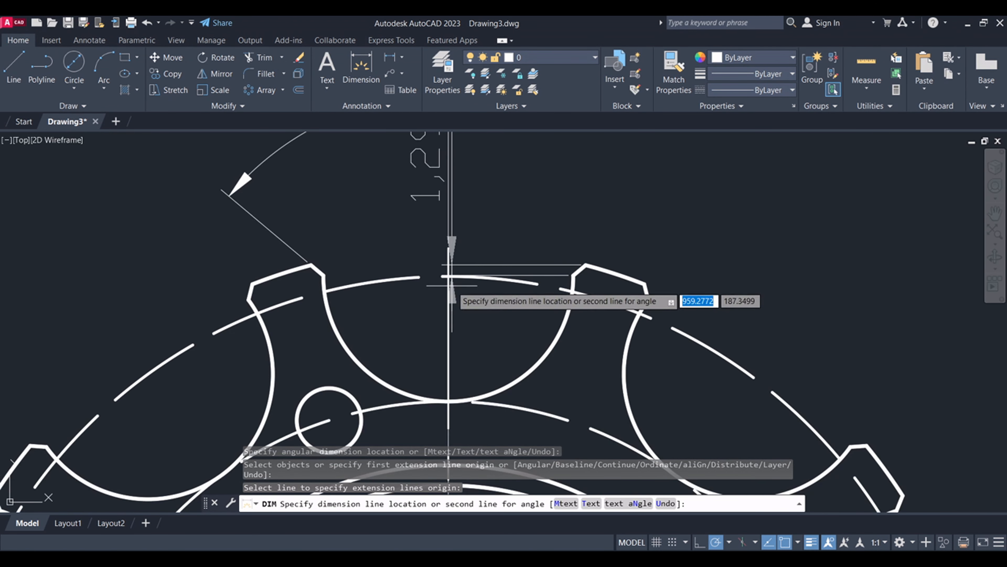
pyautogui.click(449, 310)
pyautogui.scroll(-2, 515, 278)
pyautogui.click(477, 160)
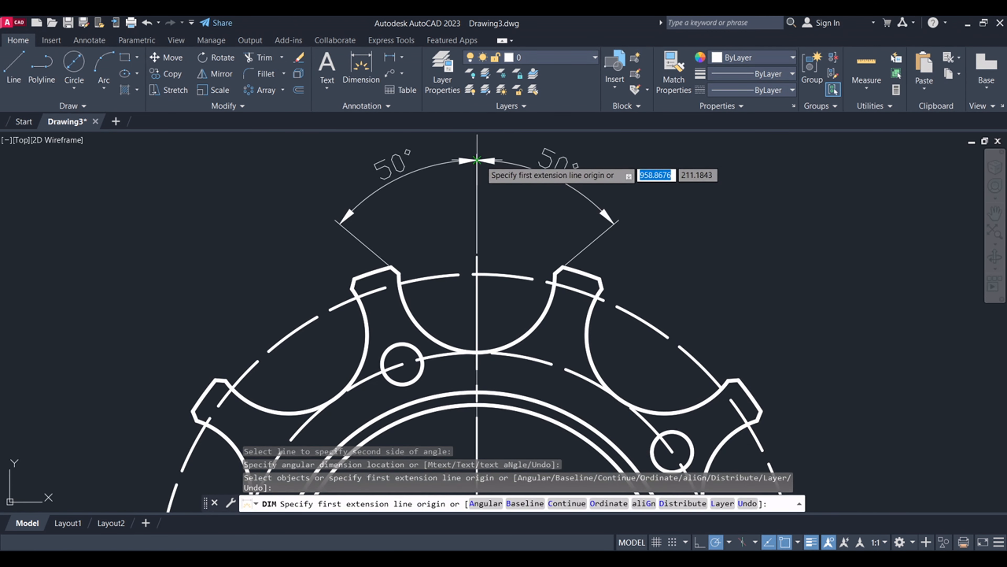
# Add diameter dimensions to the outer and inner of the two concentric inner circles, placing both texts outside the ring on the right
pyautogui.scroll(-3, 477, 161)
pyautogui.scroll(3, 642, 313)
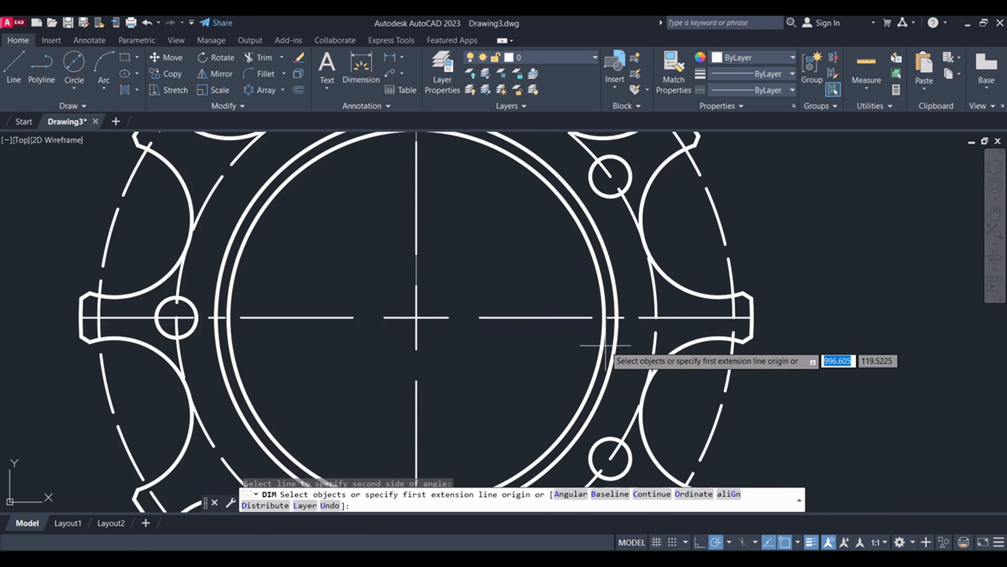
pyautogui.click(614, 274)
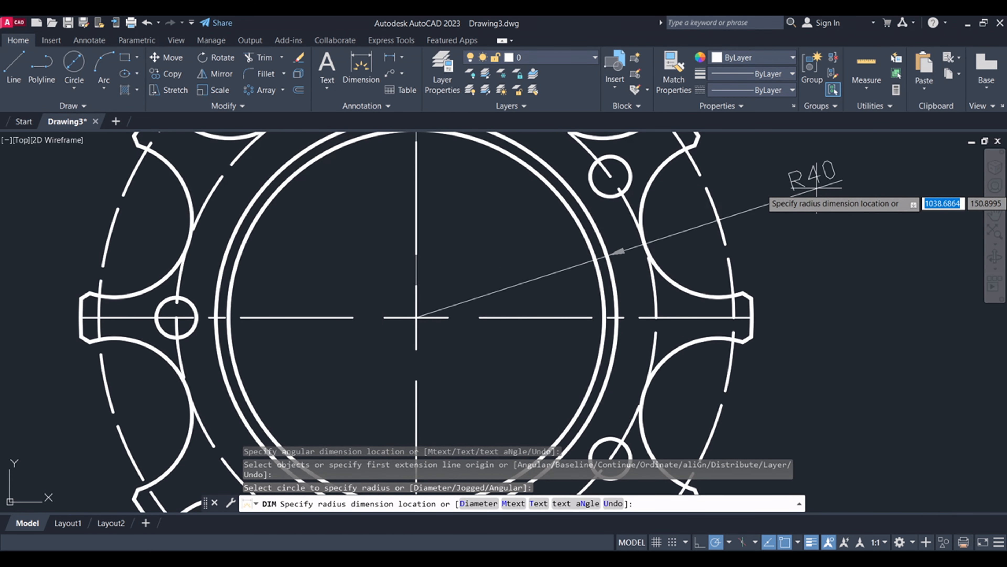
pyautogui.press('Return')
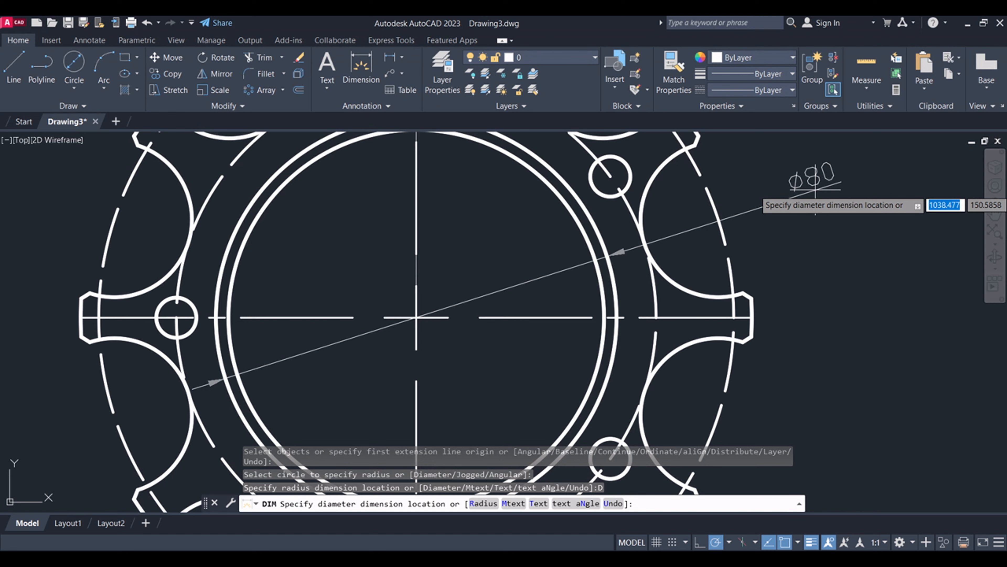
pyautogui.click(814, 190)
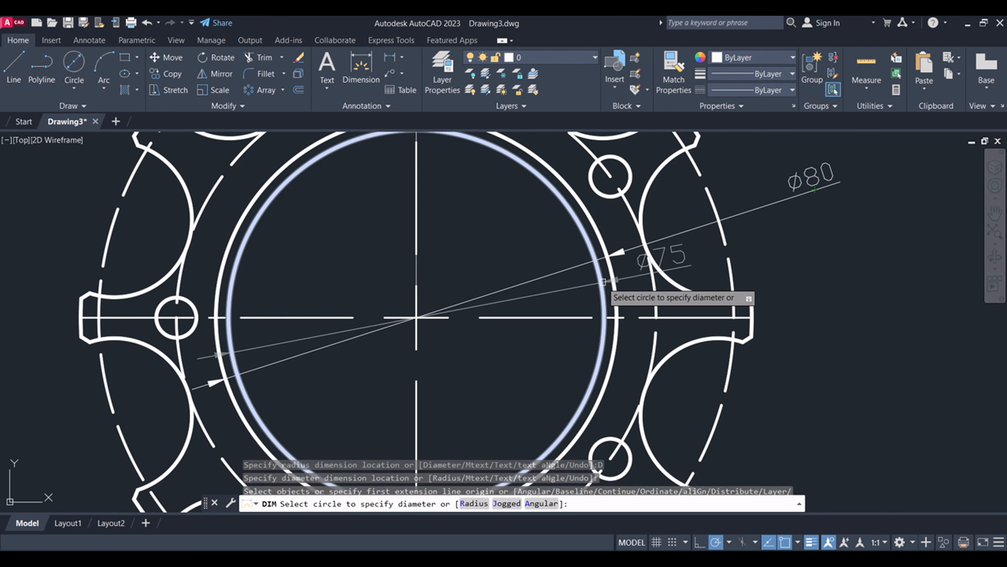
pyautogui.click(615, 275)
pyautogui.click(837, 230)
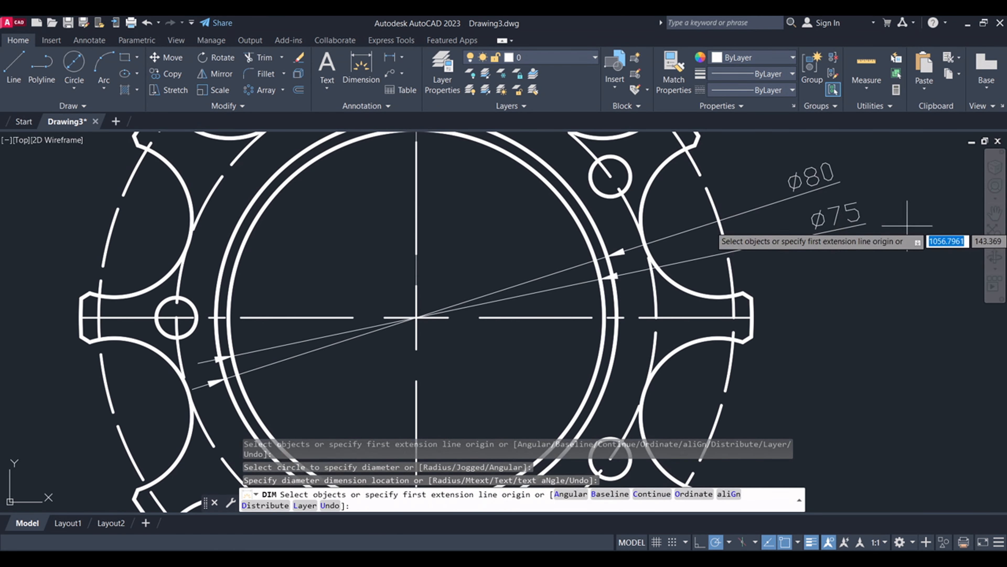
# Add a radius dimension to the upper-right notch arc, placing its text outside the ring
pyautogui.scroll(-4, 715, 226)
pyautogui.scroll(6, 716, 191)
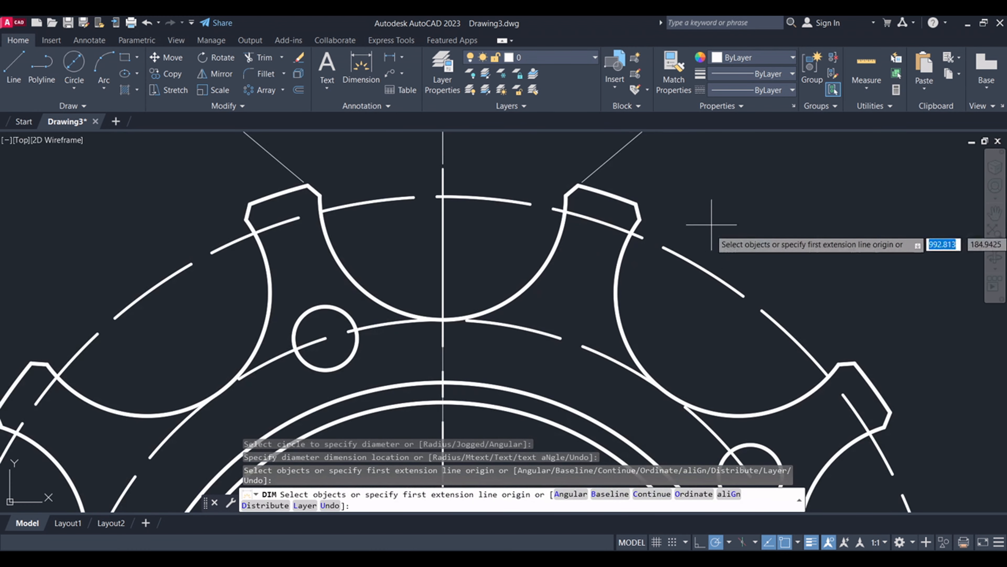
pyautogui.click(760, 408)
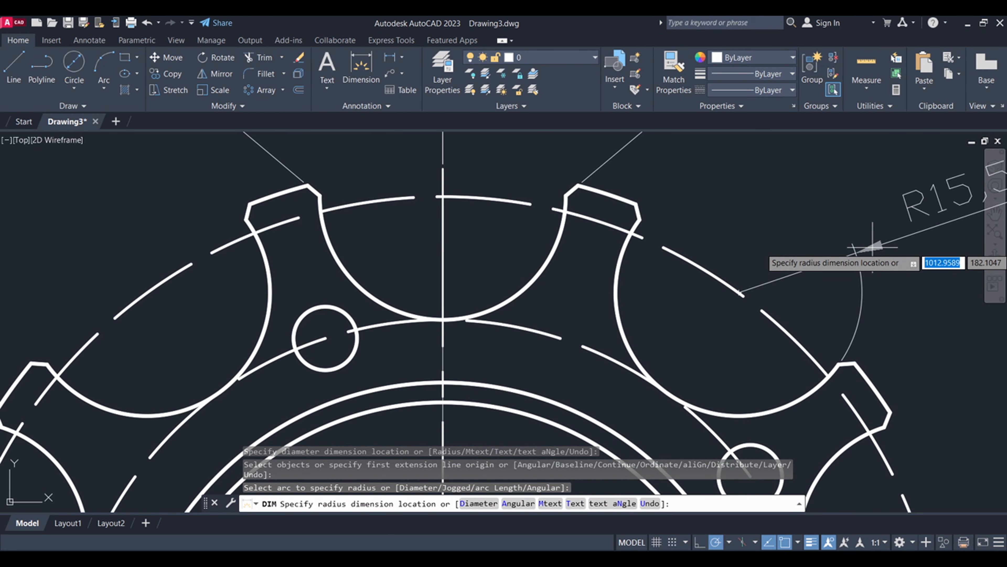
pyautogui.click(887, 244)
pyautogui.scroll(-4, 734, 228)
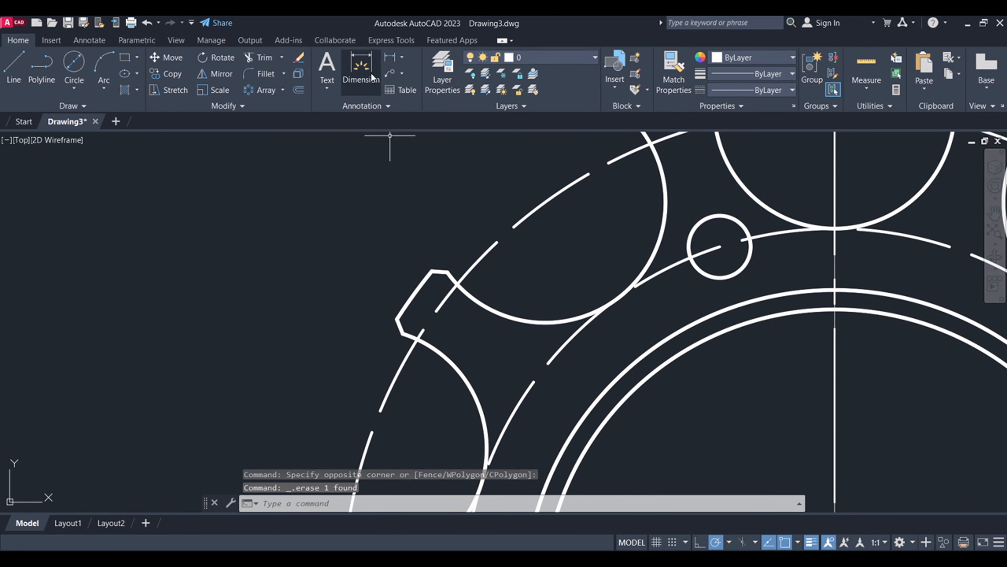
# Add a radius dimension to the outer arc of the upper-left tooth, placing its text outside the ring
pyautogui.click(361, 67)
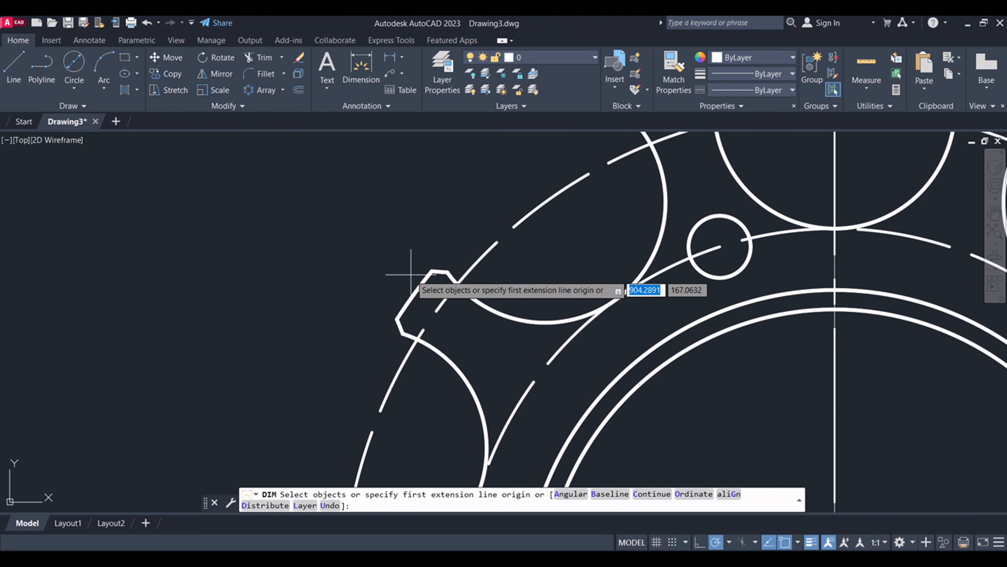
pyautogui.scroll(2, 422, 282)
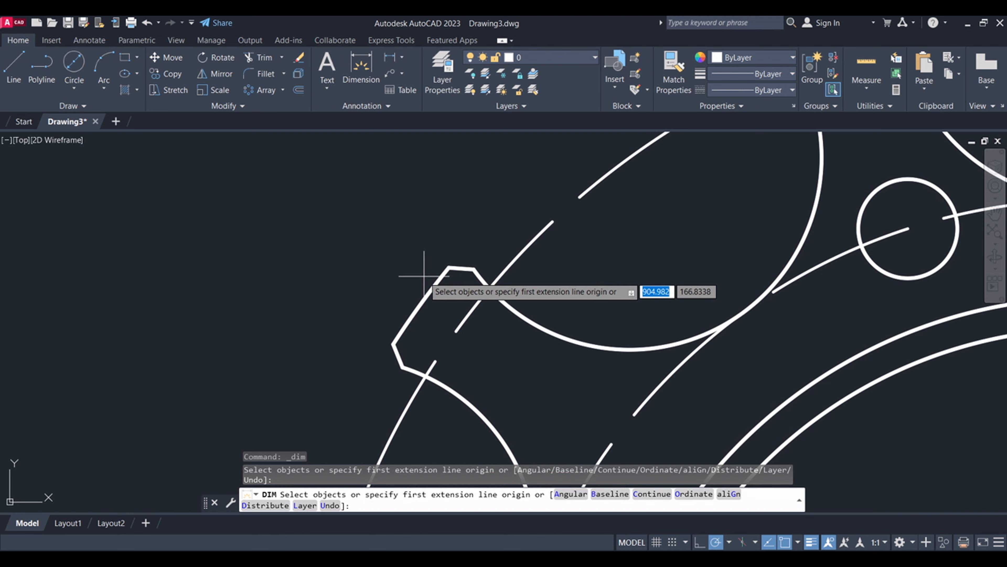
pyautogui.click(434, 283)
pyautogui.scroll(-2, 435, 283)
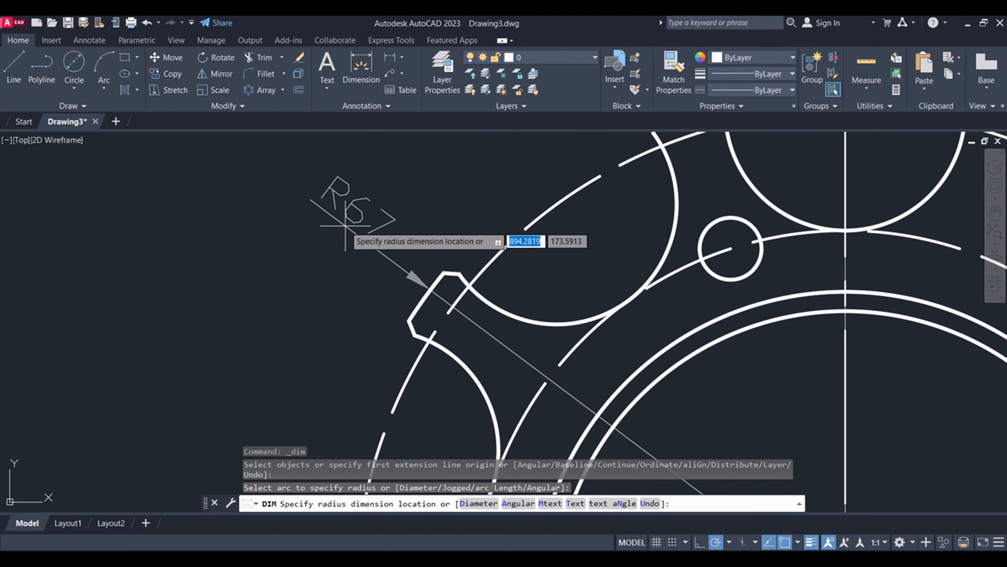
pyautogui.click(282, 207)
pyautogui.scroll(-3, 404, 281)
pyautogui.scroll(1, 440, 181)
pyautogui.scroll(-1, 471, 246)
pyautogui.scroll(-2, 471, 246)
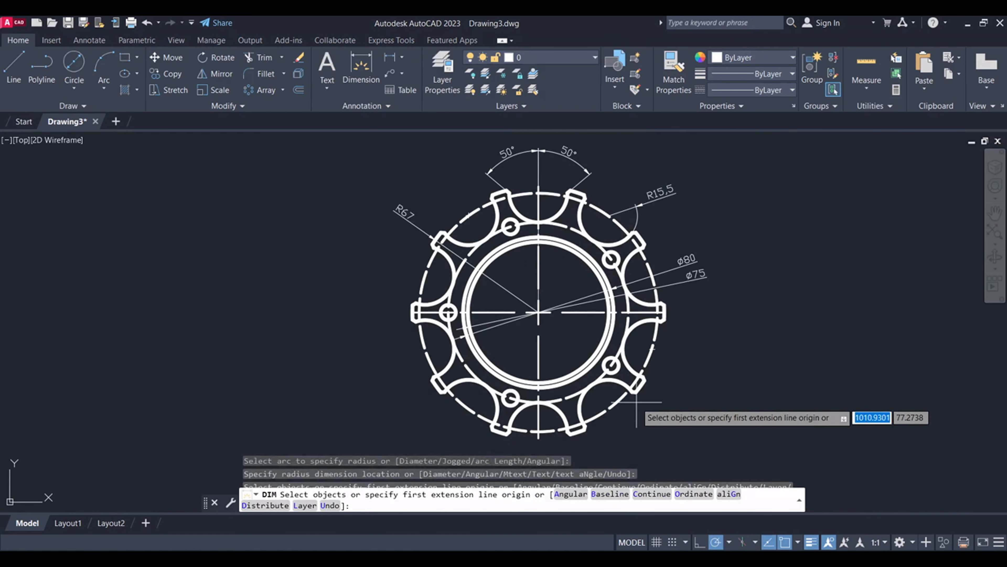
# Add a diameter dimension to the lower-right hole, placing its text horizontally to the right of the hole
pyautogui.scroll(4, 654, 387)
pyautogui.scroll(4, 591, 319)
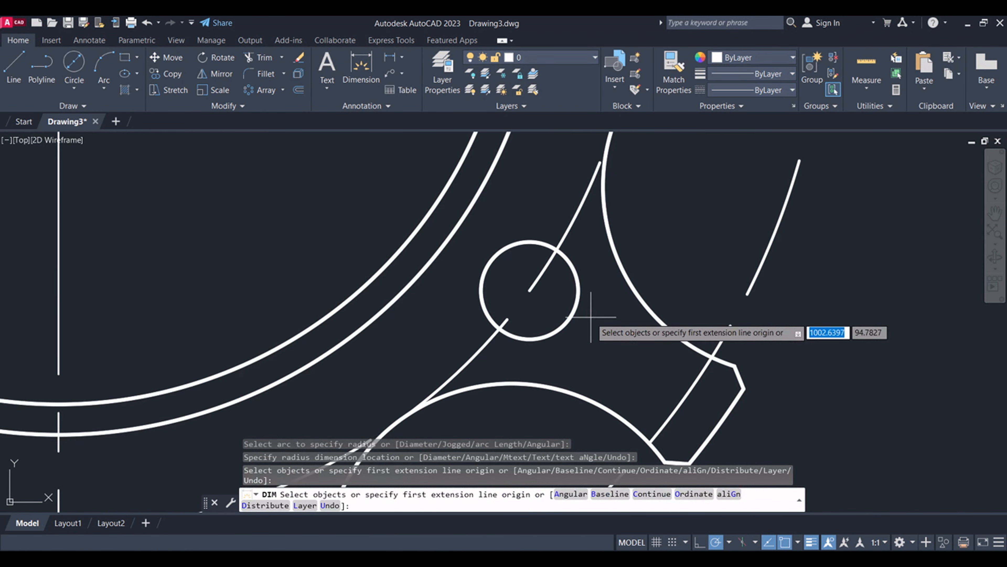
pyautogui.click(587, 308)
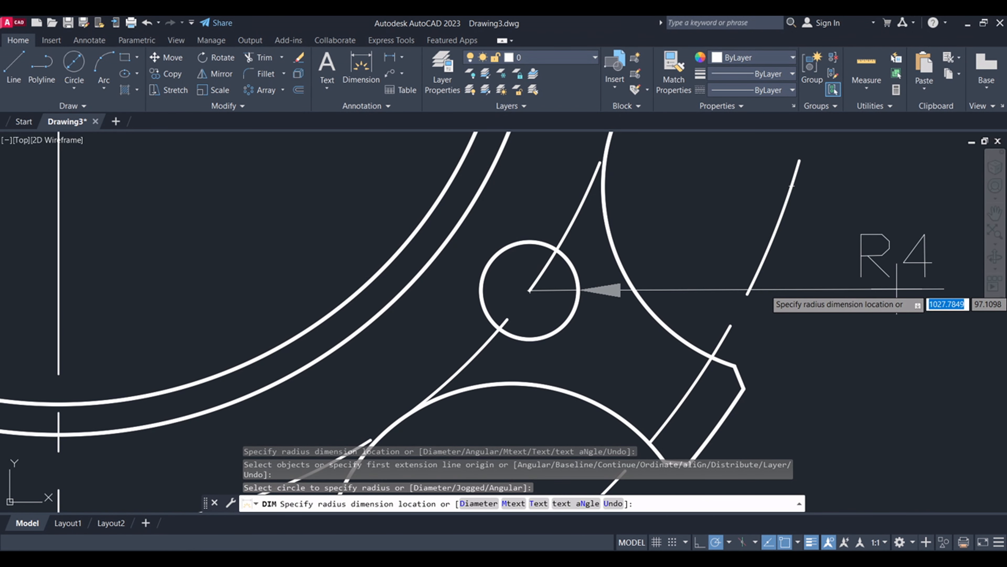
pyautogui.write('D')
pyautogui.press('Return')
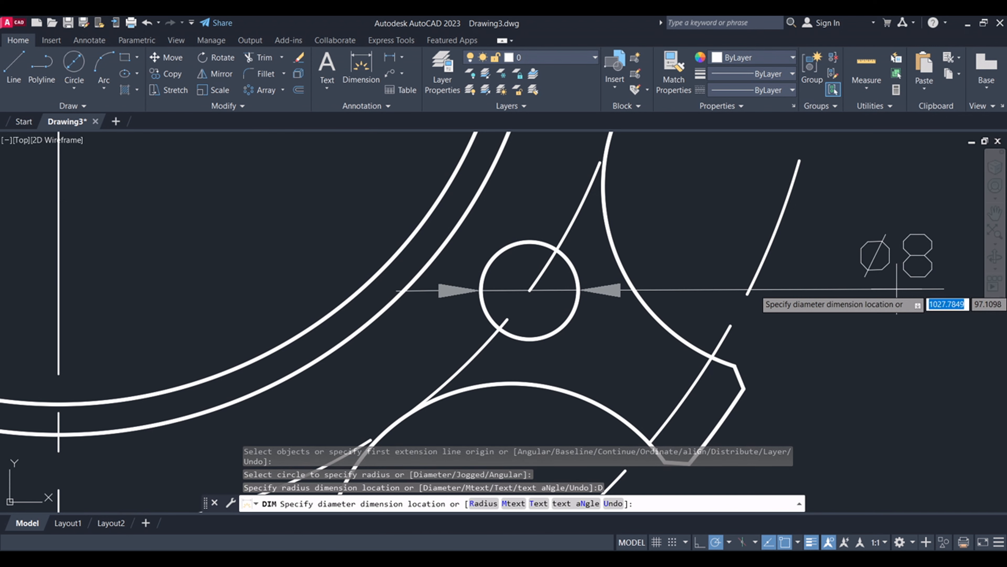
pyautogui.click(846, 290)
pyautogui.scroll(-8, 734, 285)
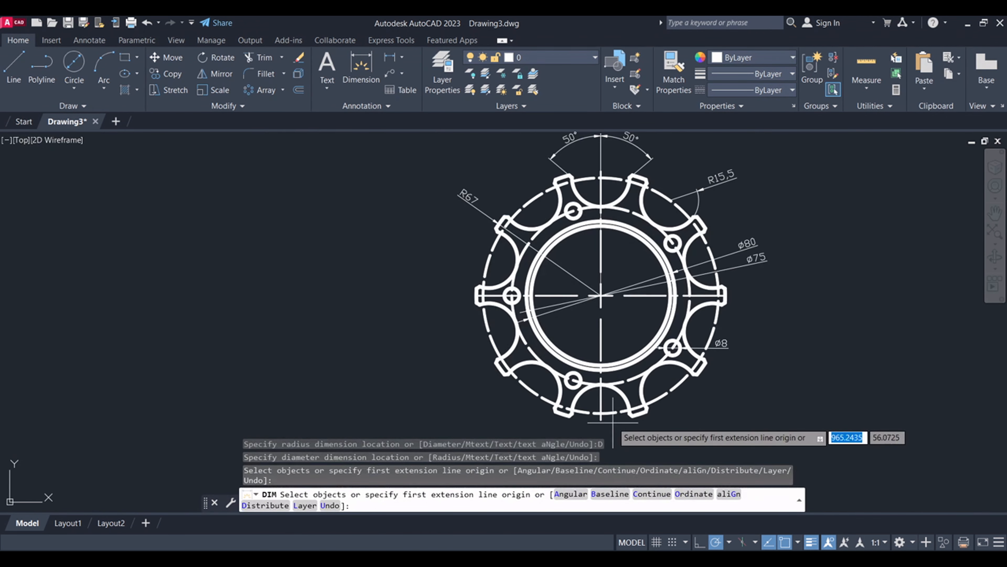
# Add a vertical linear dimension from the ring's center to the bottom of the top notch, placed left of the ring, and finish dimensioning
pyautogui.scroll(2, 592, 206)
pyautogui.press('Return')
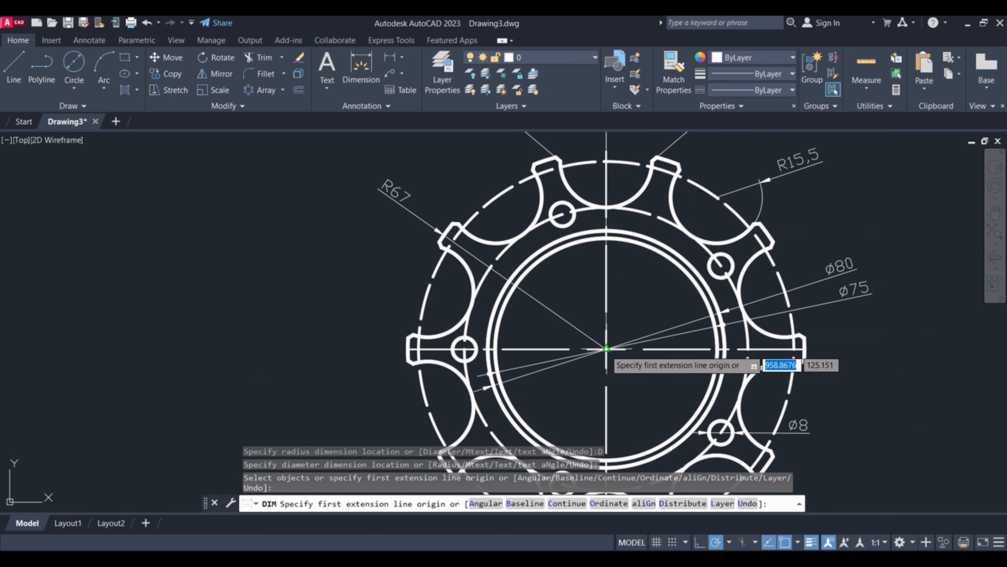
pyautogui.click(605, 349)
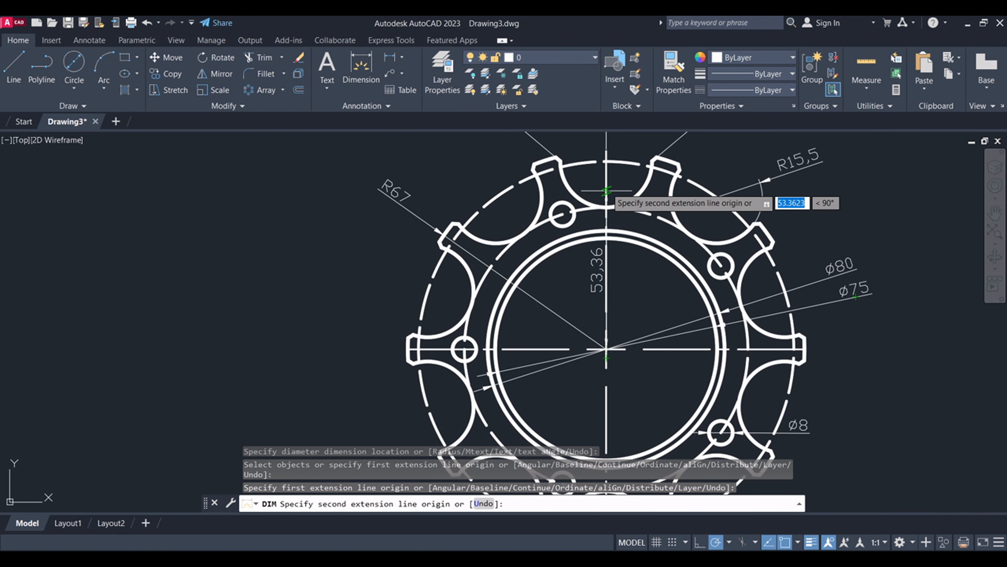
pyautogui.scroll(-2, 606, 198)
pyautogui.scroll(4, 607, 180)
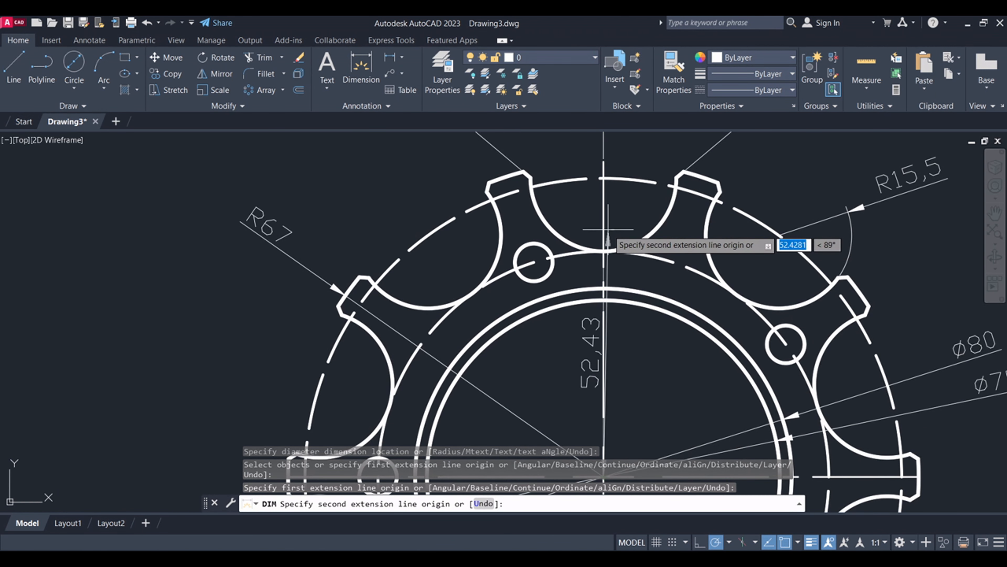
pyautogui.click(603, 249)
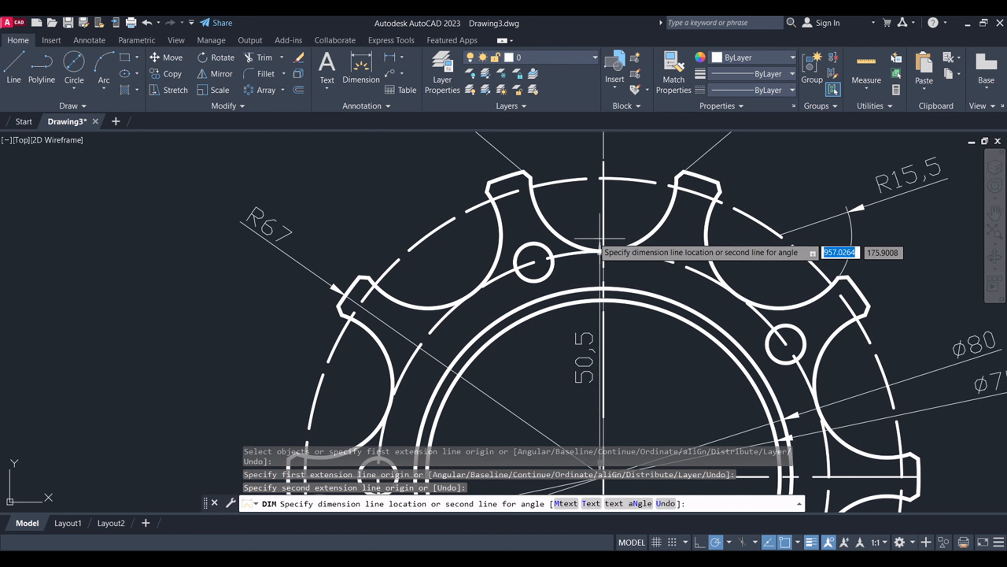
pyautogui.scroll(-2, 599, 246)
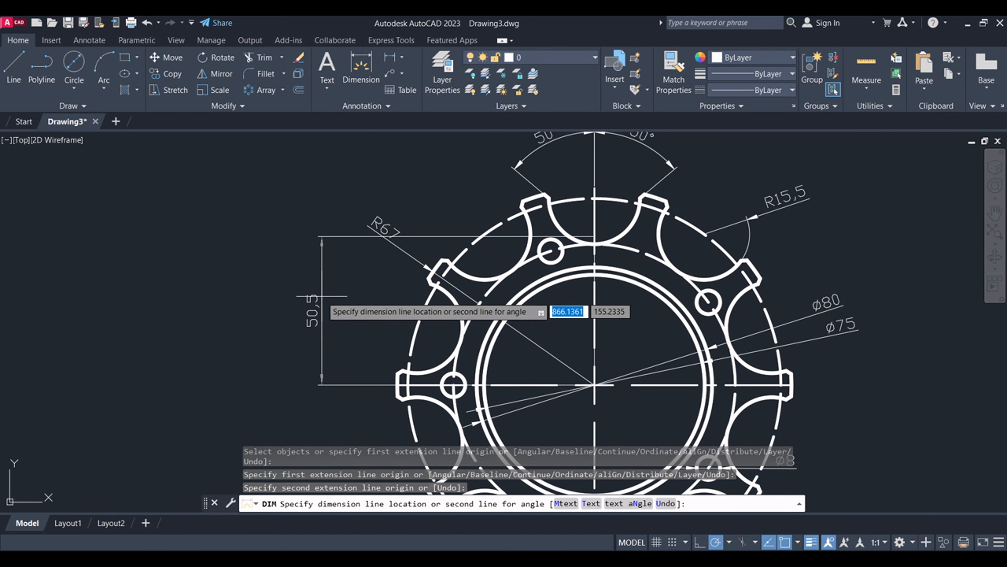
pyautogui.click(307, 294)
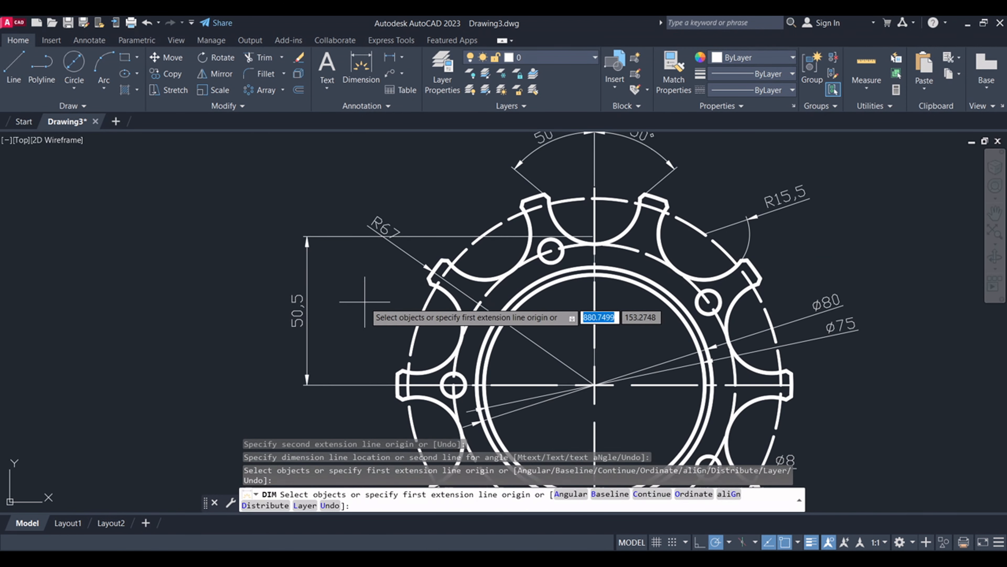
pyautogui.scroll(-2, 363, 302)
pyautogui.scroll(3, 385, 277)
pyautogui.press('Return')
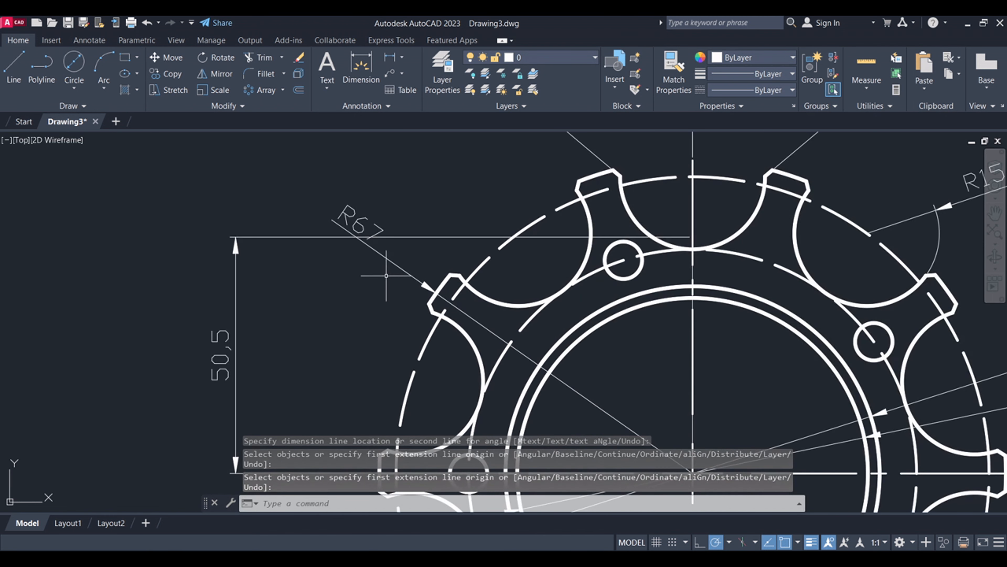
# Move the upper-left tooth's radius dimension text straight down, clear of the vertical dimension's upper extension line
pyautogui.click(373, 255)
pyautogui.click(351, 234)
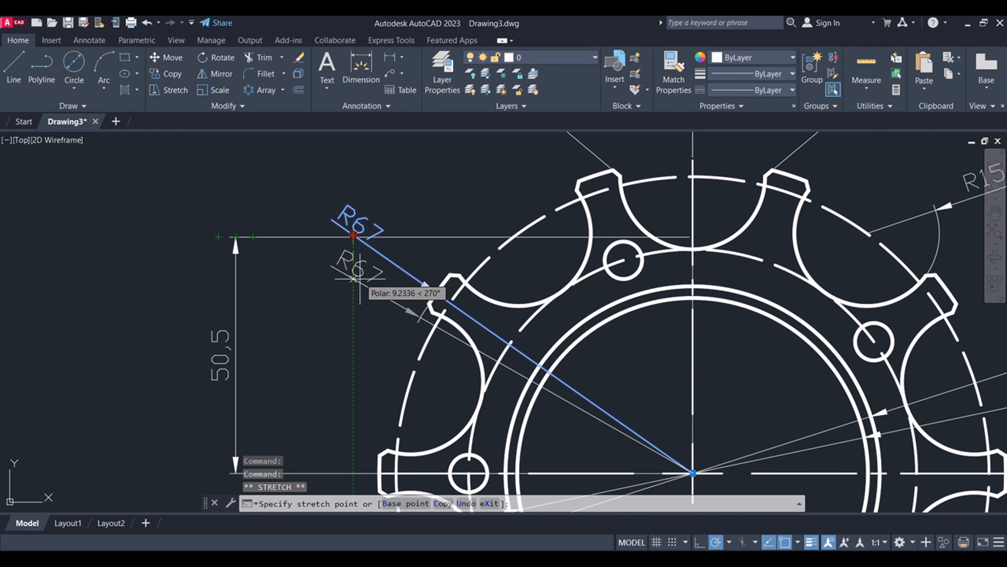
pyautogui.press('Escape')
pyautogui.scroll(-4, 423, 163)
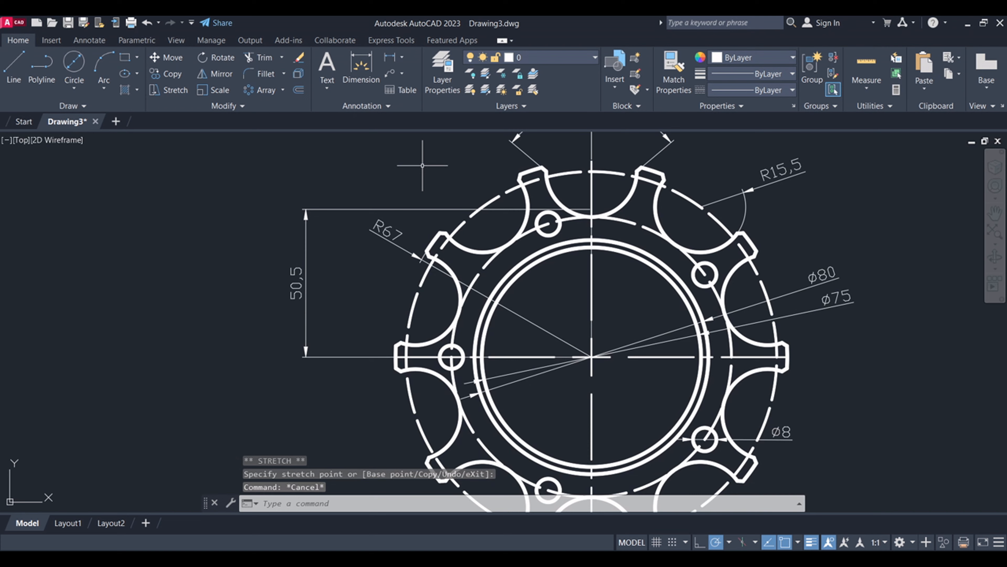
pyautogui.scroll(2, 524, 290)
pyautogui.moveTo(525, 290)
pyautogui.mouseDown(button='middle')
pyautogui.moveTo(576, 341)
pyautogui.moveTo(524, 403)
pyautogui.moveTo(546, 434)
pyautogui.moveTo(546, 312)
pyautogui.mouseUp(button='middle')
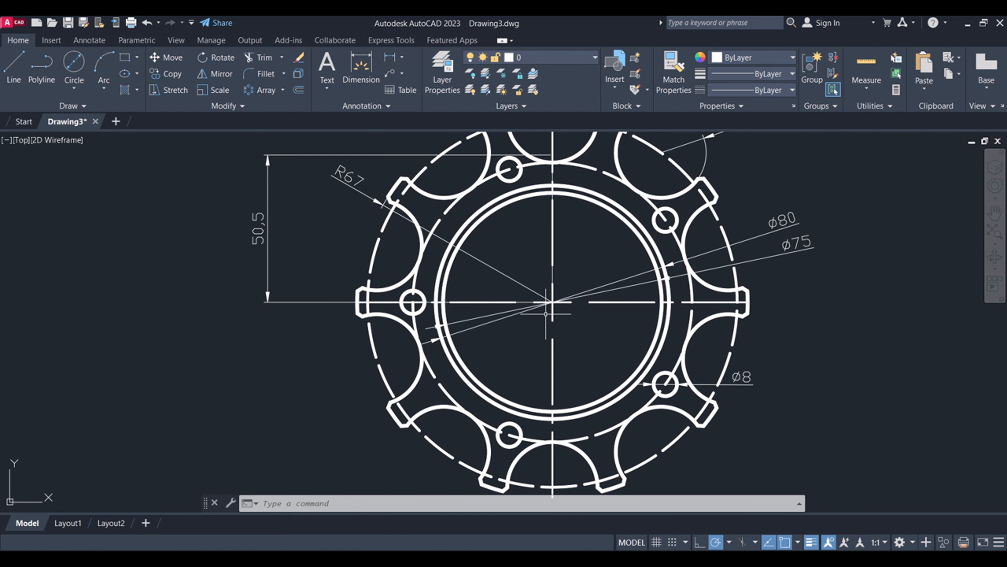
pyautogui.moveTo(545, 357); pyautogui.dragTo(549, 381, button='middle')
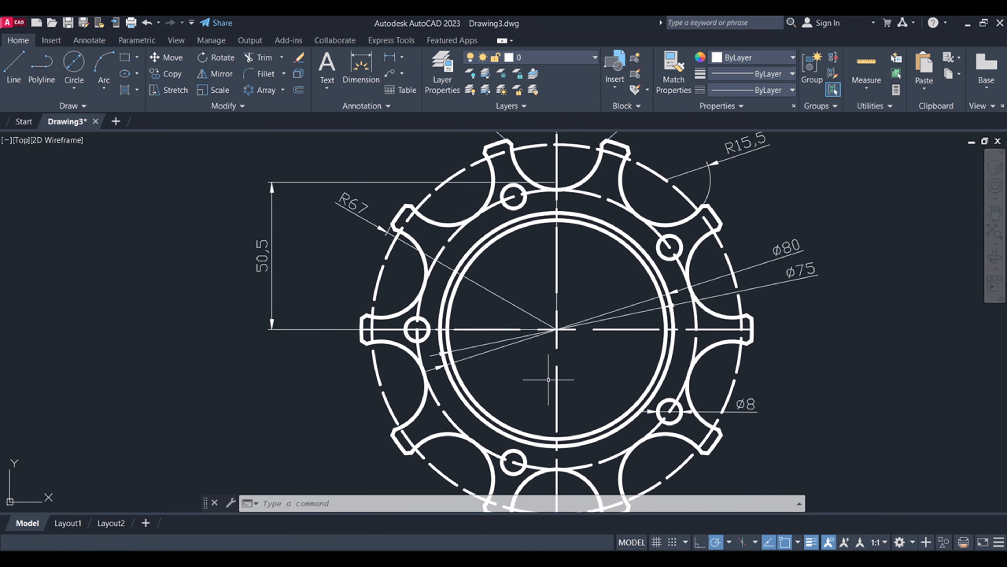
pyautogui.moveTo(567, 358)
pyautogui.mouseDown(button='middle')
pyautogui.moveTo(574, 384)
pyautogui.moveTo(562, 345)
pyautogui.mouseUp(button='middle')
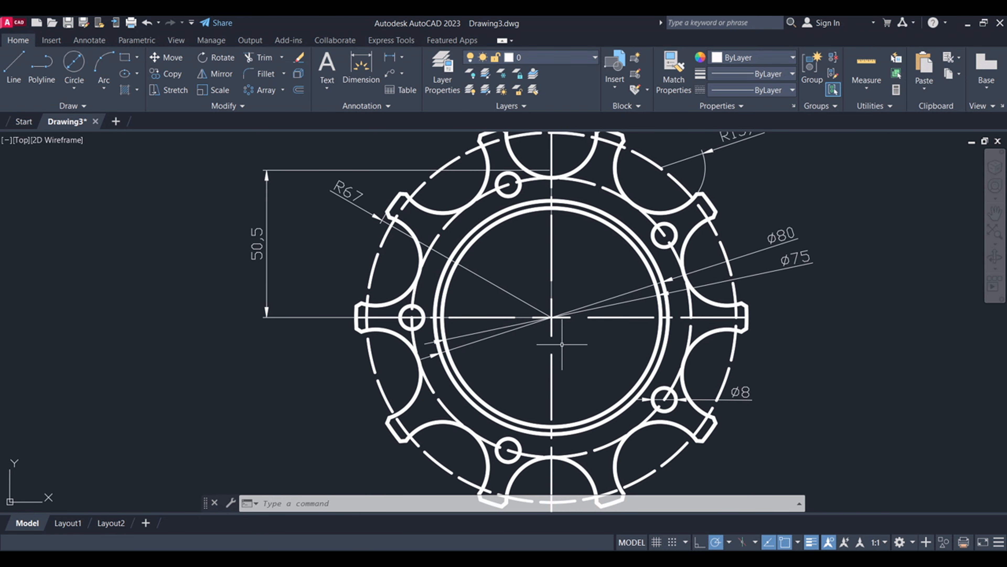